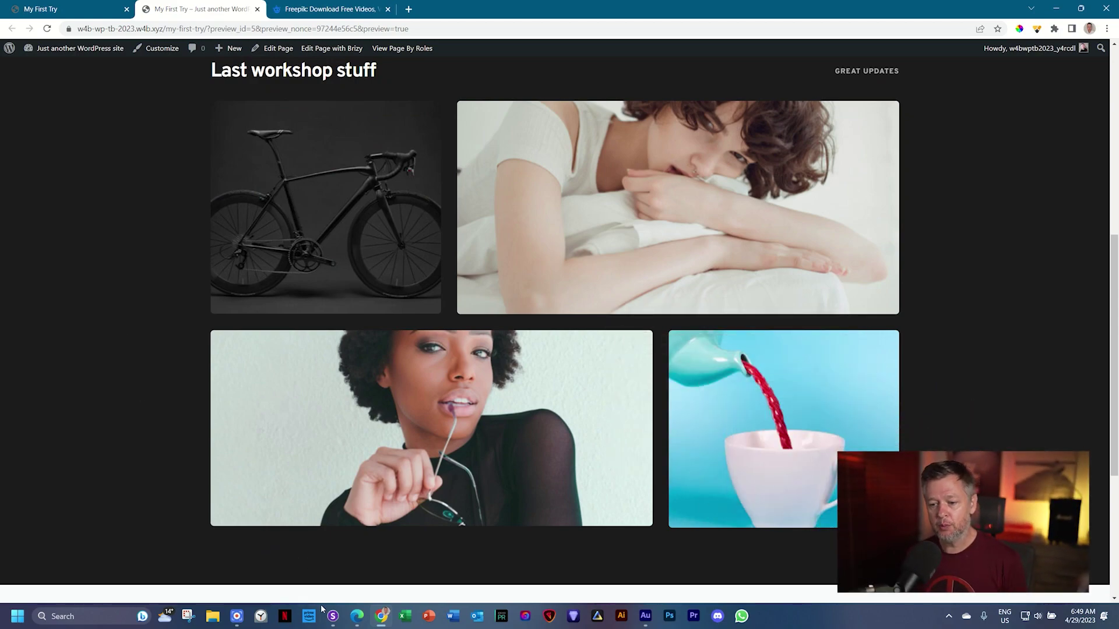
- Switch to the responsive preview browser and review the café site's desktop layout from the hero section to the testimonials
click(333, 616)
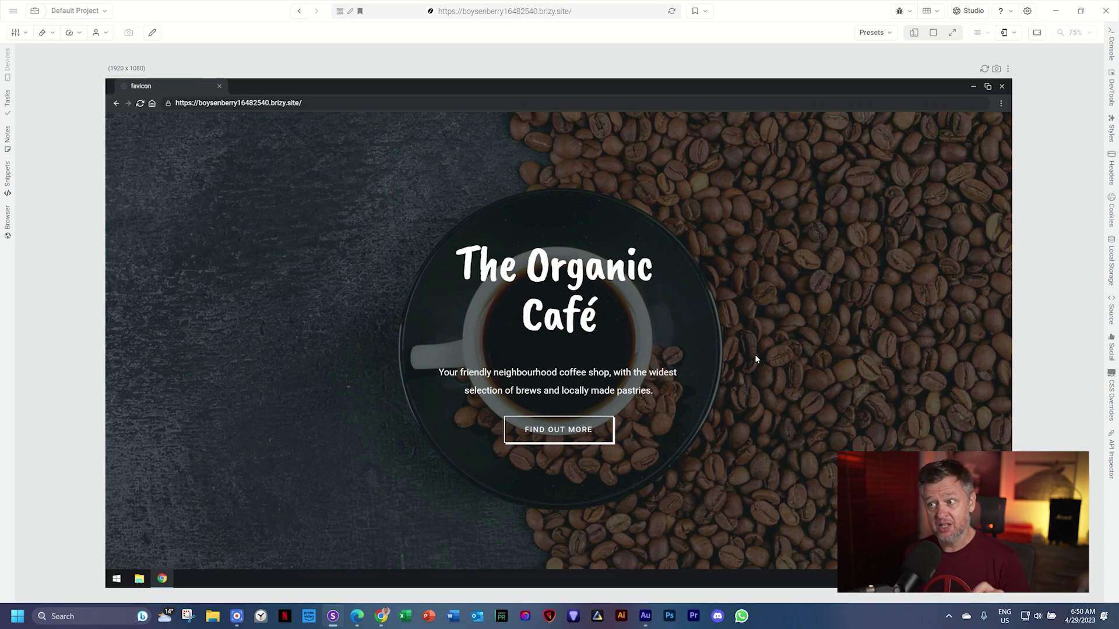
scroll(755, 359, down, 4)
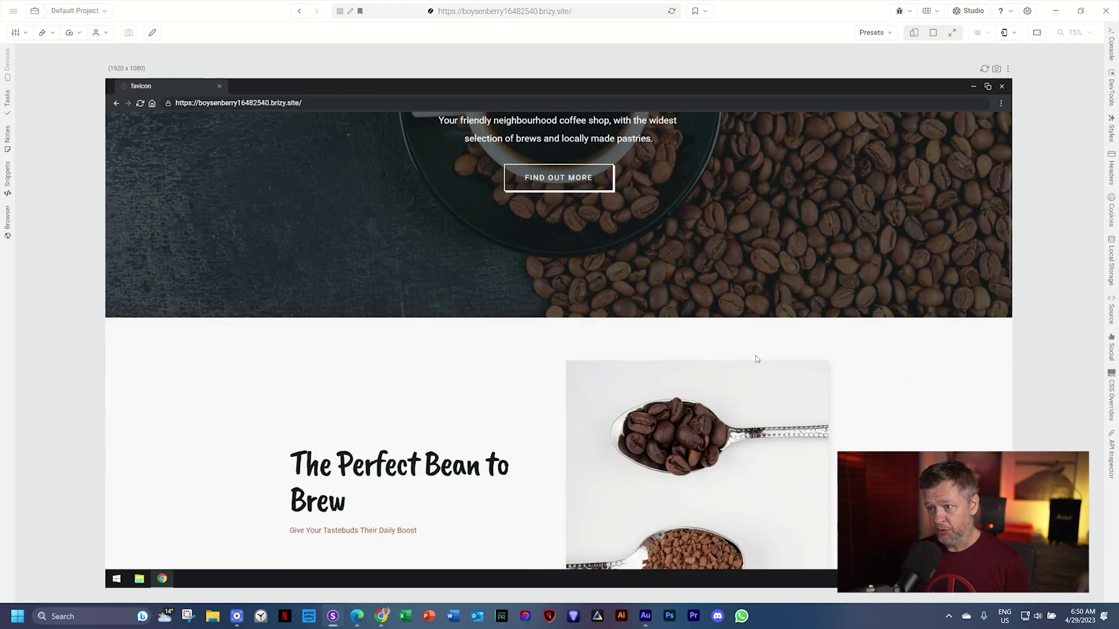
scroll(756, 359, down, 4)
scroll(755, 359, up, 1)
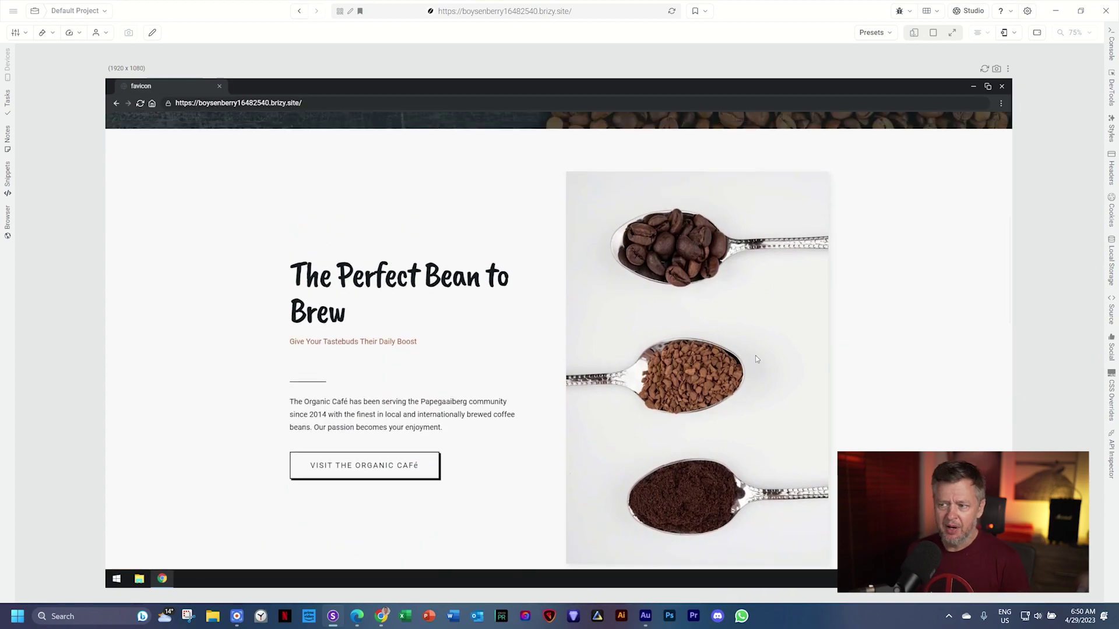
scroll(755, 359, down, 1)
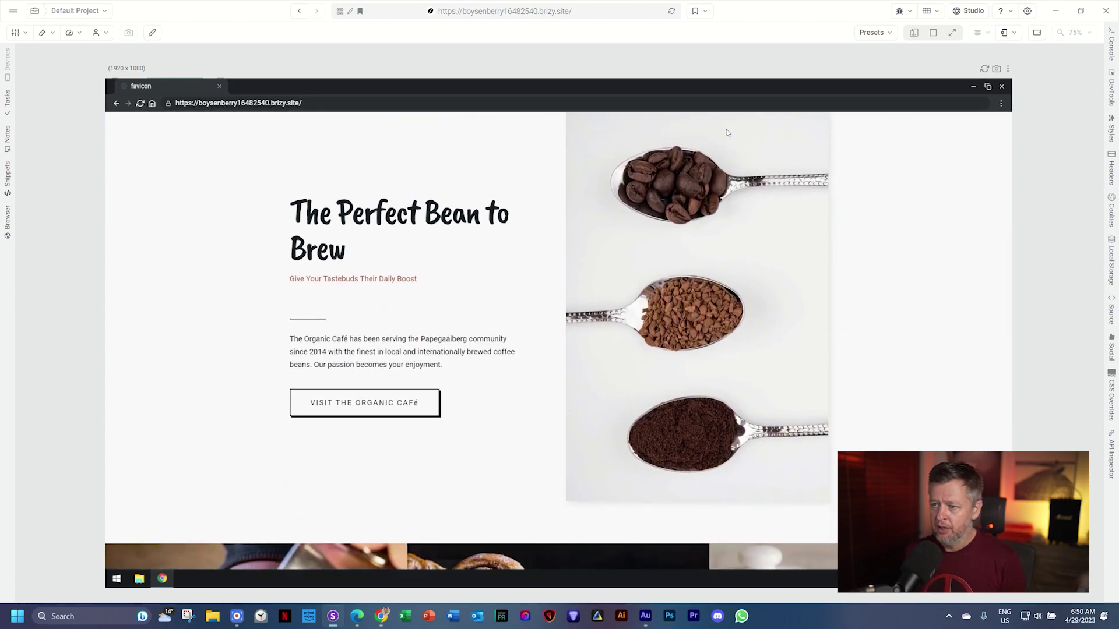
scroll(759, 393, up, 1)
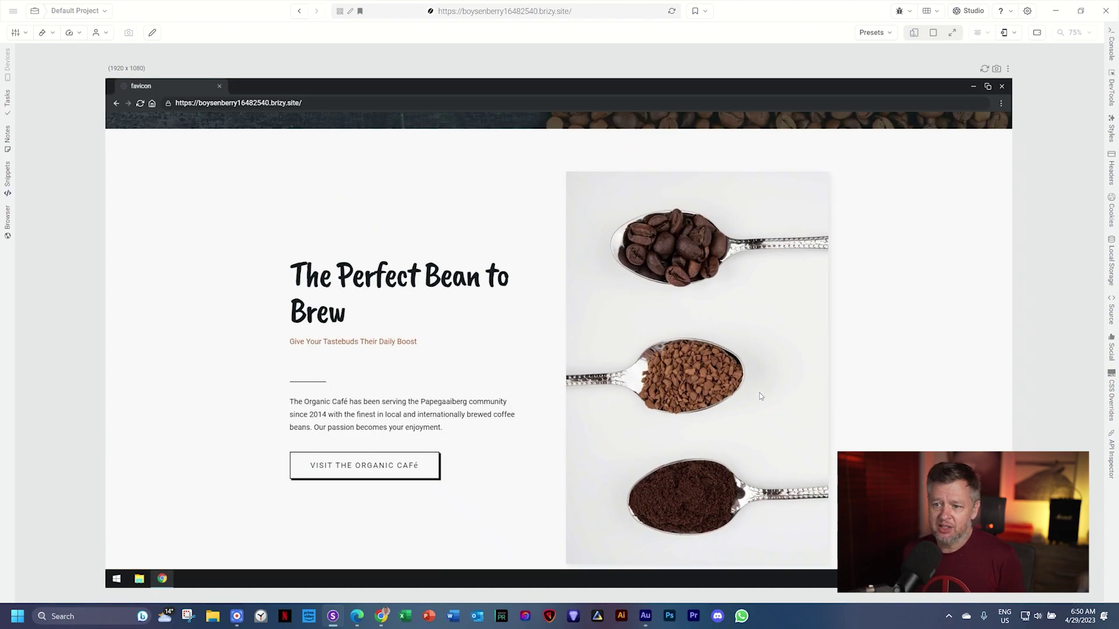
scroll(760, 394, down, 4)
scroll(759, 394, down, 3)
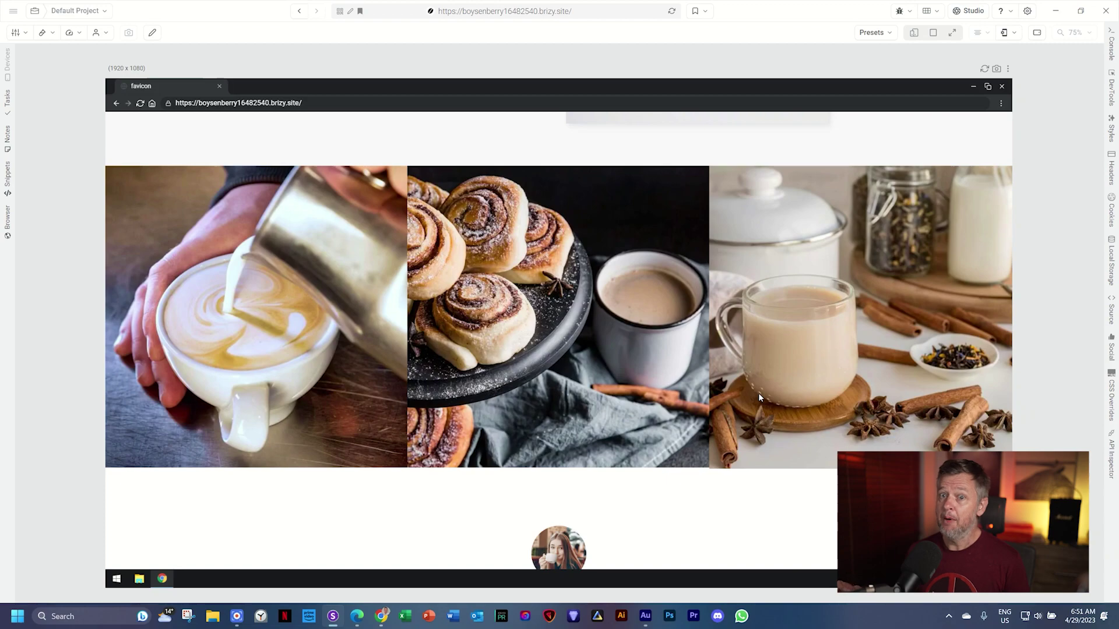
scroll(757, 393, down, 4)
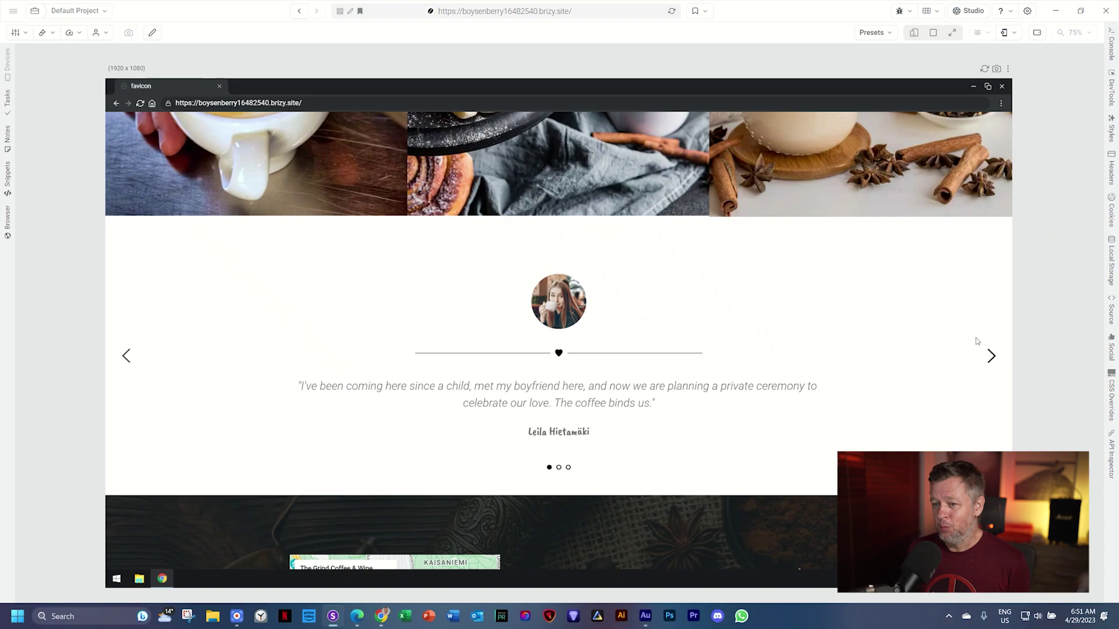
- Page through the desktop testimonial slider and examine the contact section with its map and message form
click(990, 355)
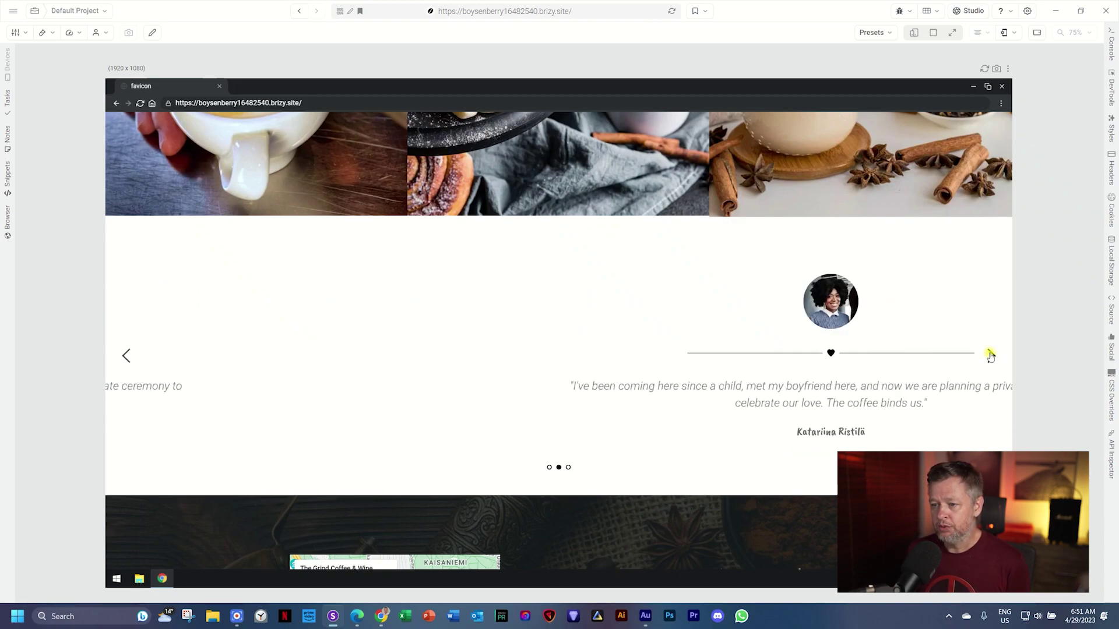
click(990, 355)
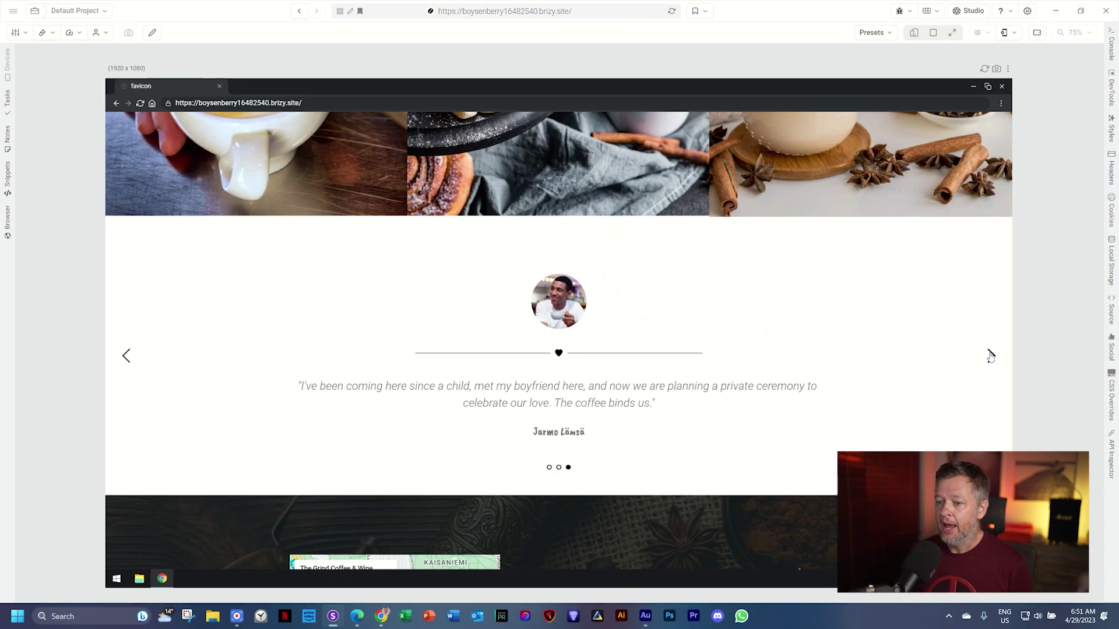
scroll(941, 353, down, 5)
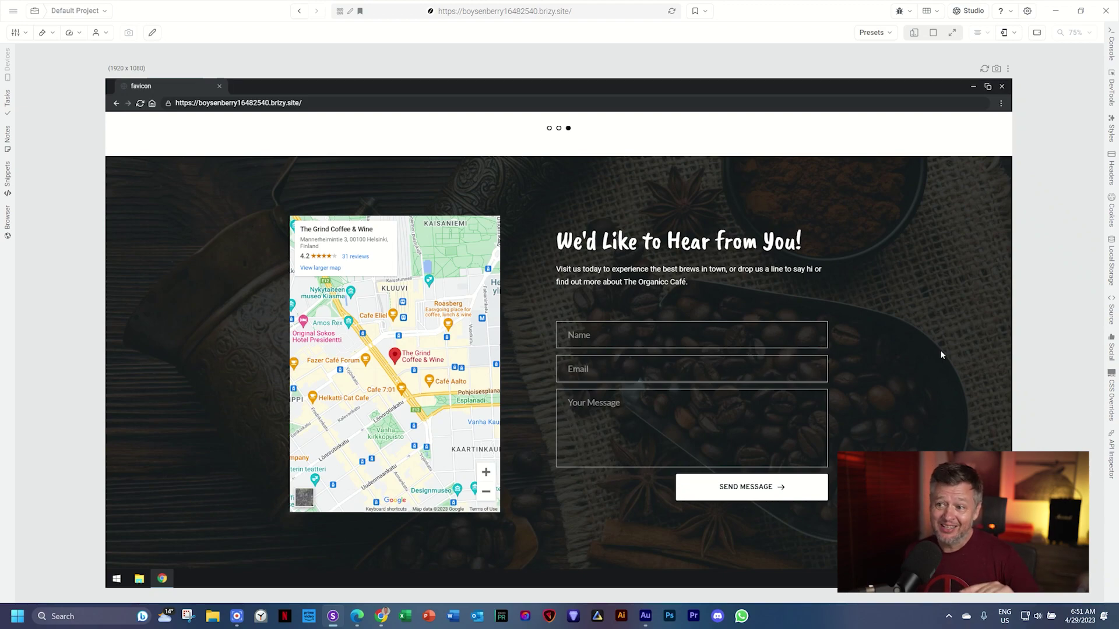
click(725, 372)
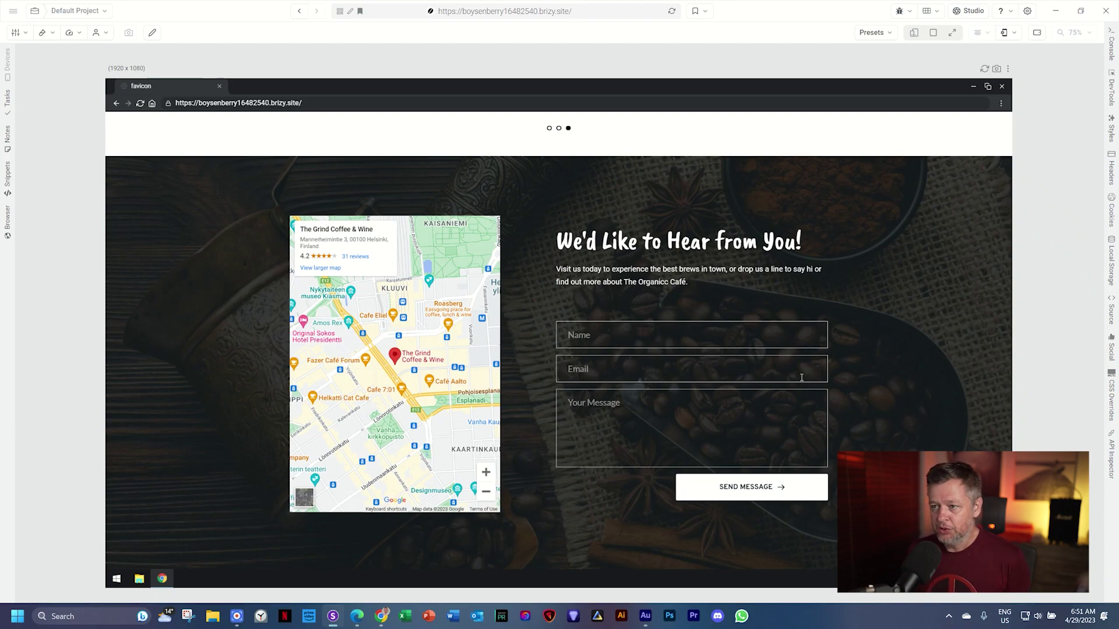
scroll(772, 375, up, 10)
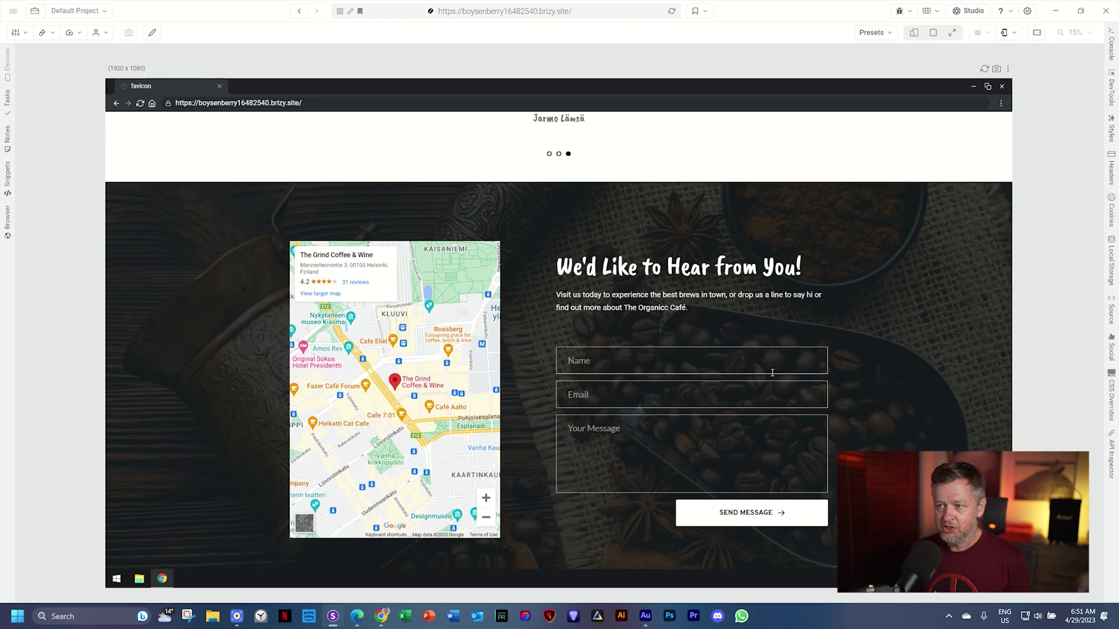
scroll(772, 375, up, 5)
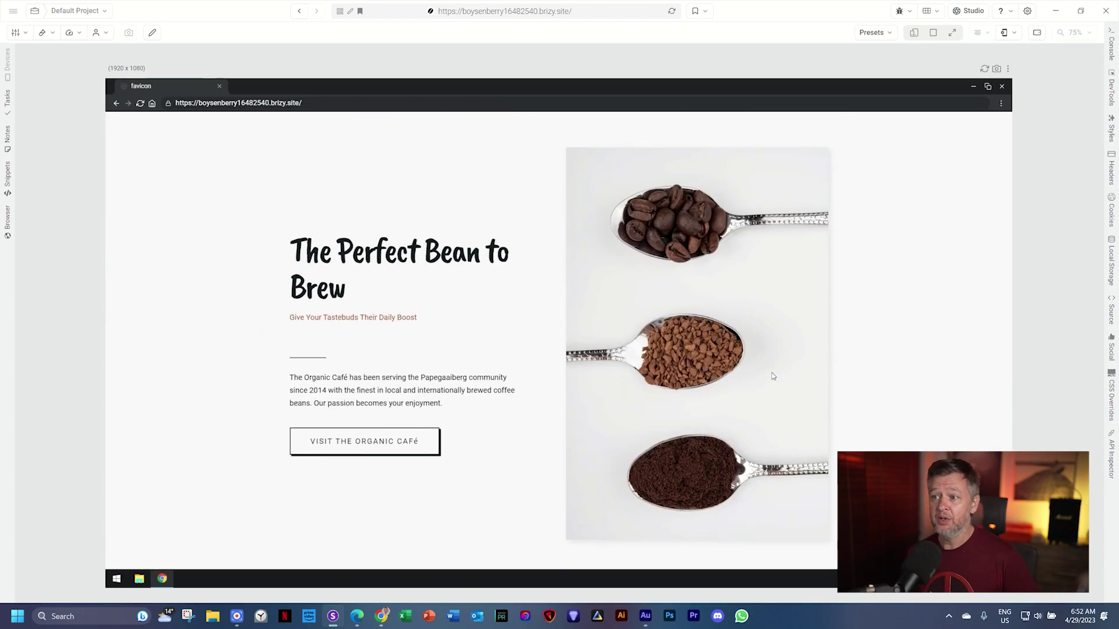
scroll(772, 375, up, 5)
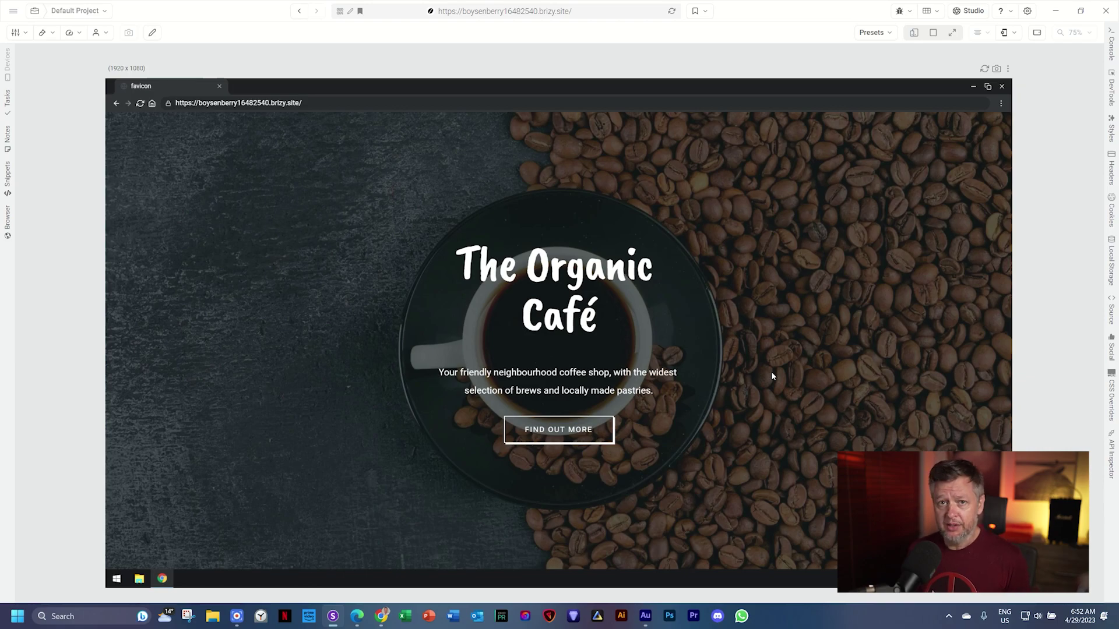
- Display the site in responsive multi-device mode and focus on the Galaxy S20 preview
click(913, 34)
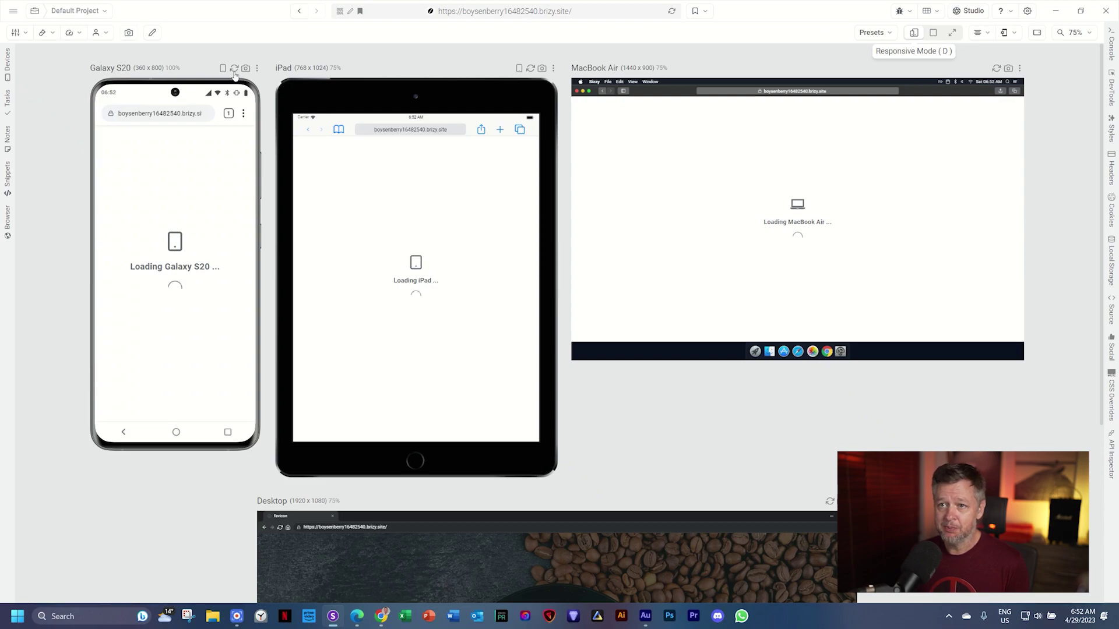
click(258, 71)
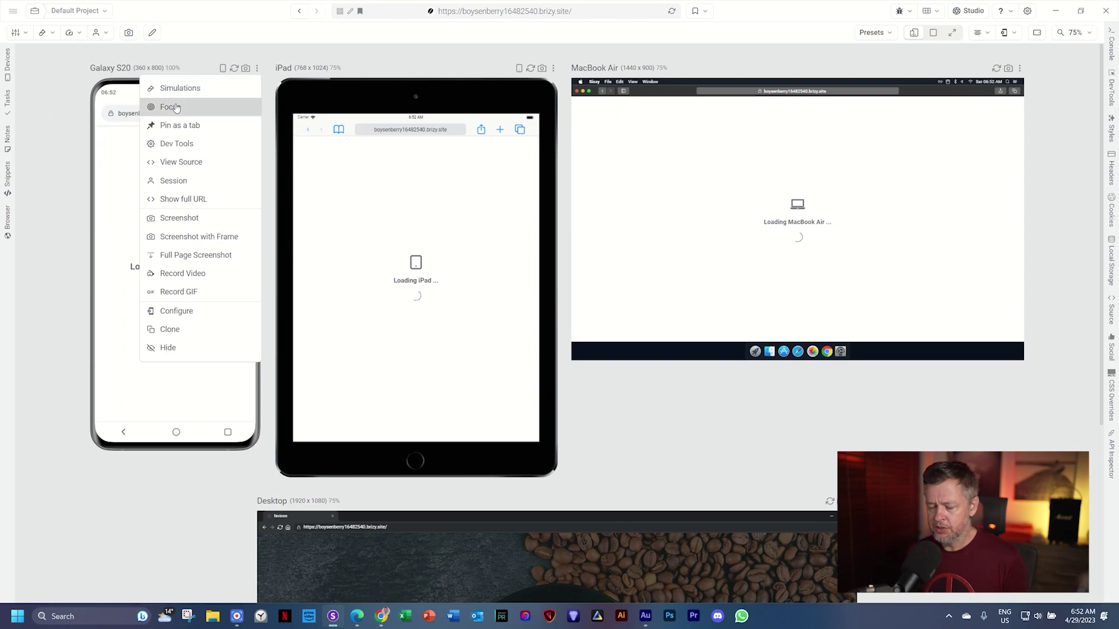
click(176, 107)
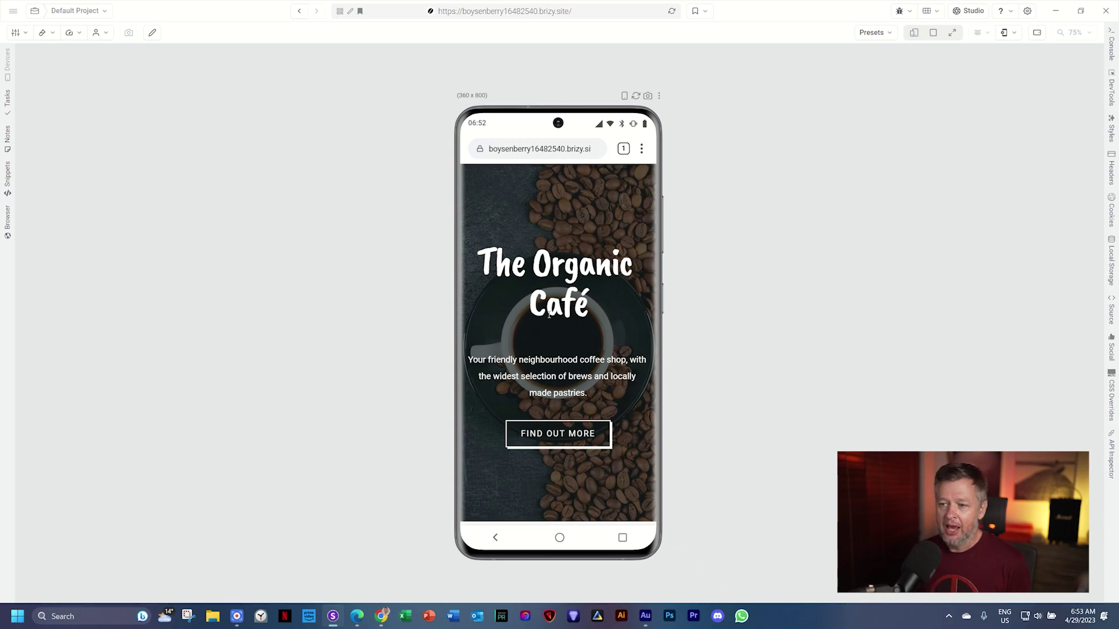
- Review the café site's mobile layout from the hero section through the stacked gallery images
scroll(555, 326, down, 10)
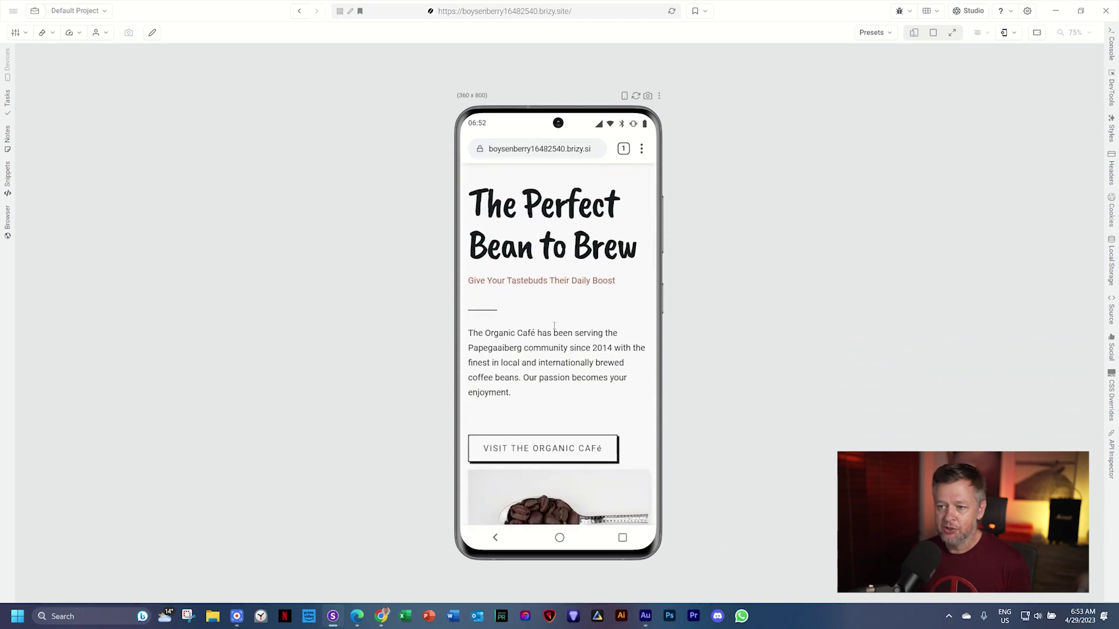
scroll(554, 326, down, 5)
scroll(554, 327, down, 3)
scroll(554, 326, down, 2)
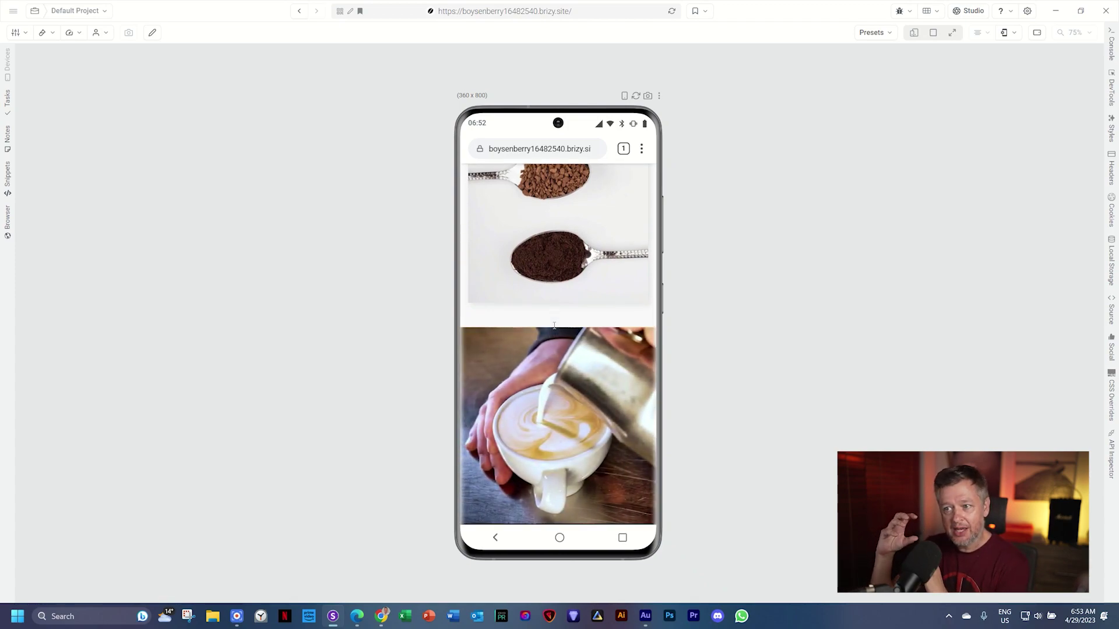
scroll(554, 325, down, 6)
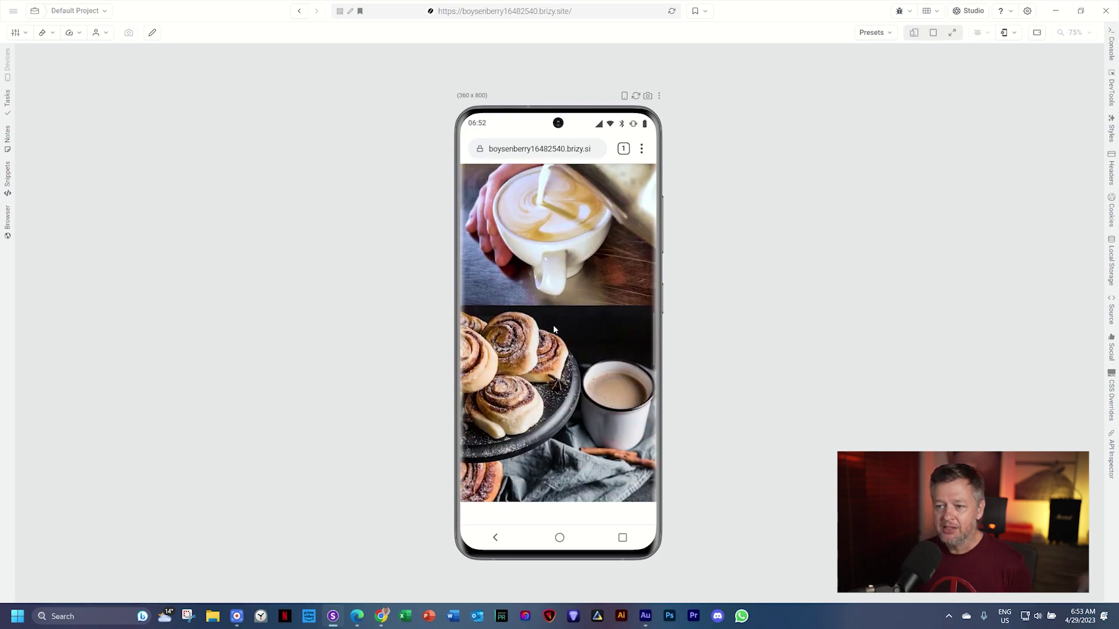
scroll(558, 342, down, 8)
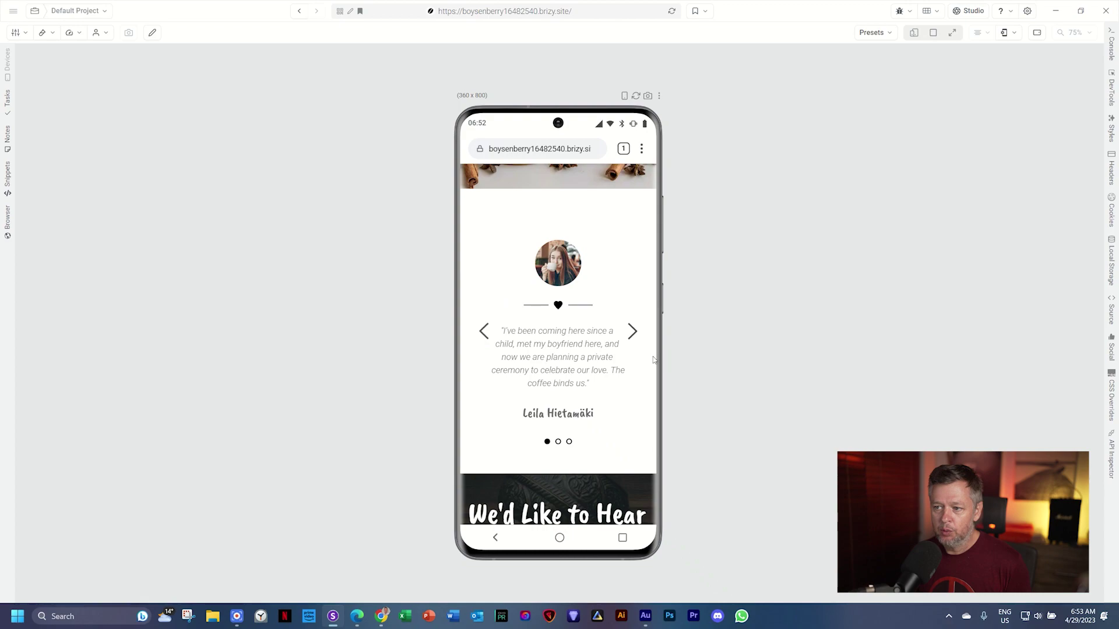
- Page through the mobile testimonial slider and examine how the contact form and map stack below it
click(635, 333)
click(634, 334)
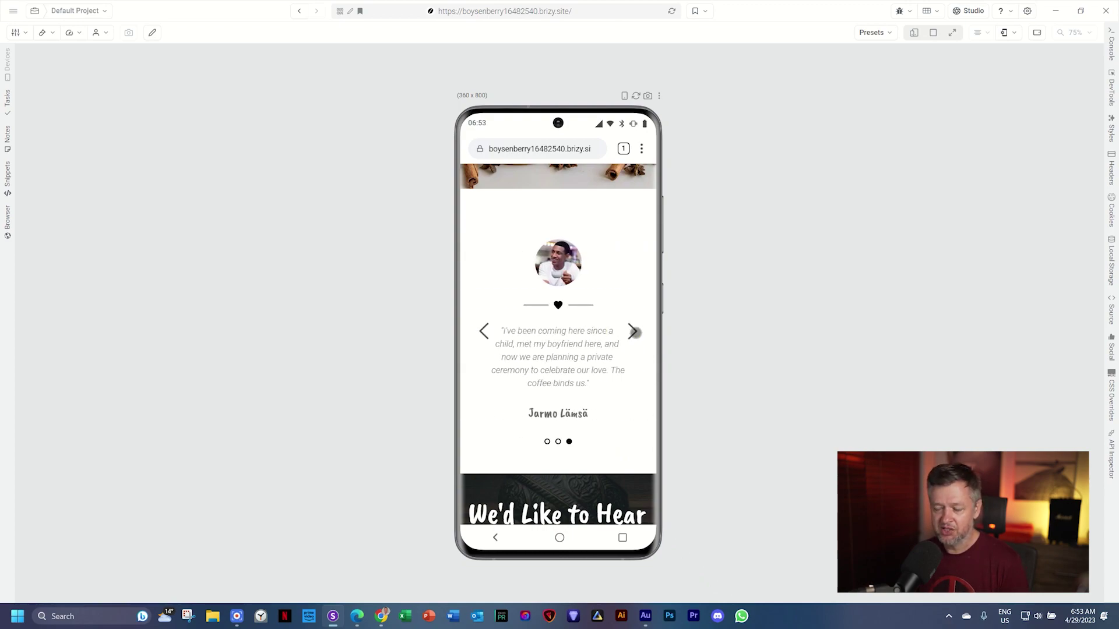
scroll(622, 350, down, 5)
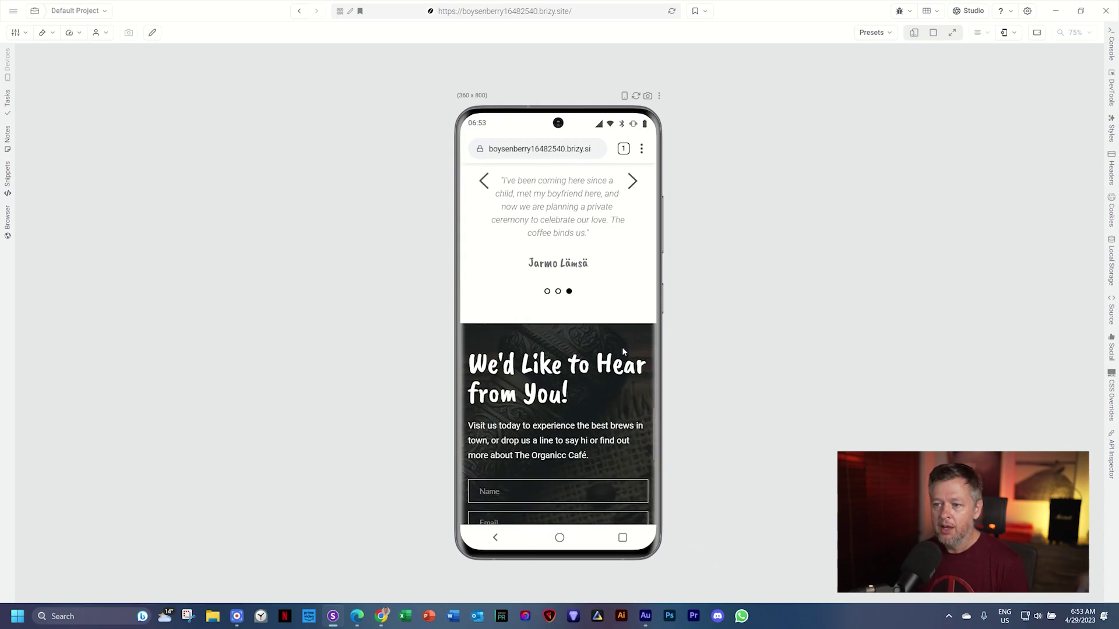
scroll(621, 350, down, 5)
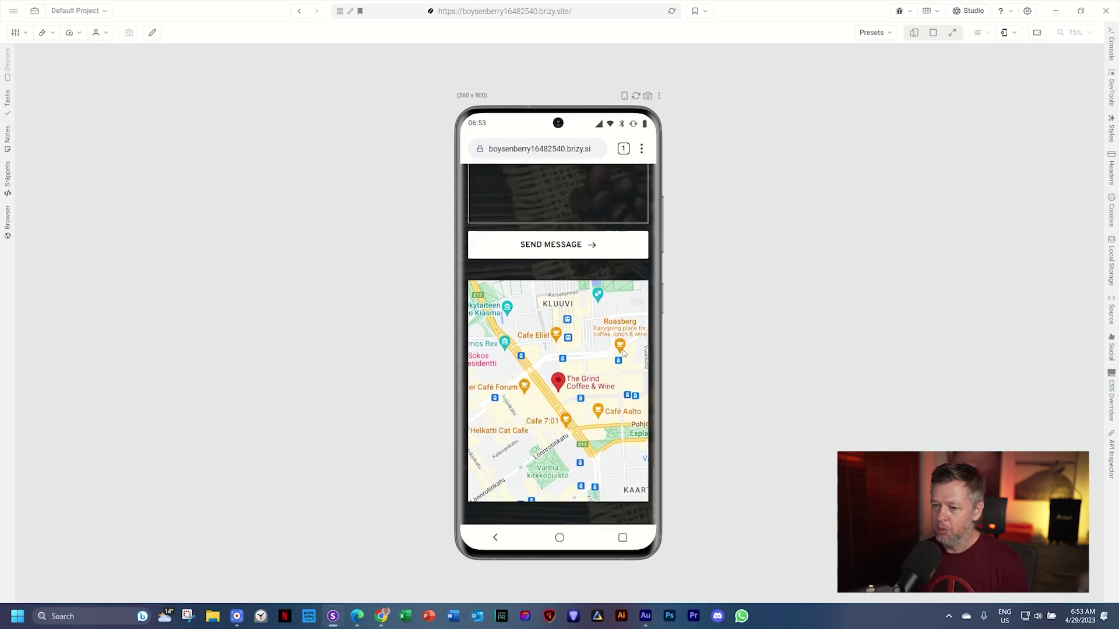
scroll(622, 349, up, 10)
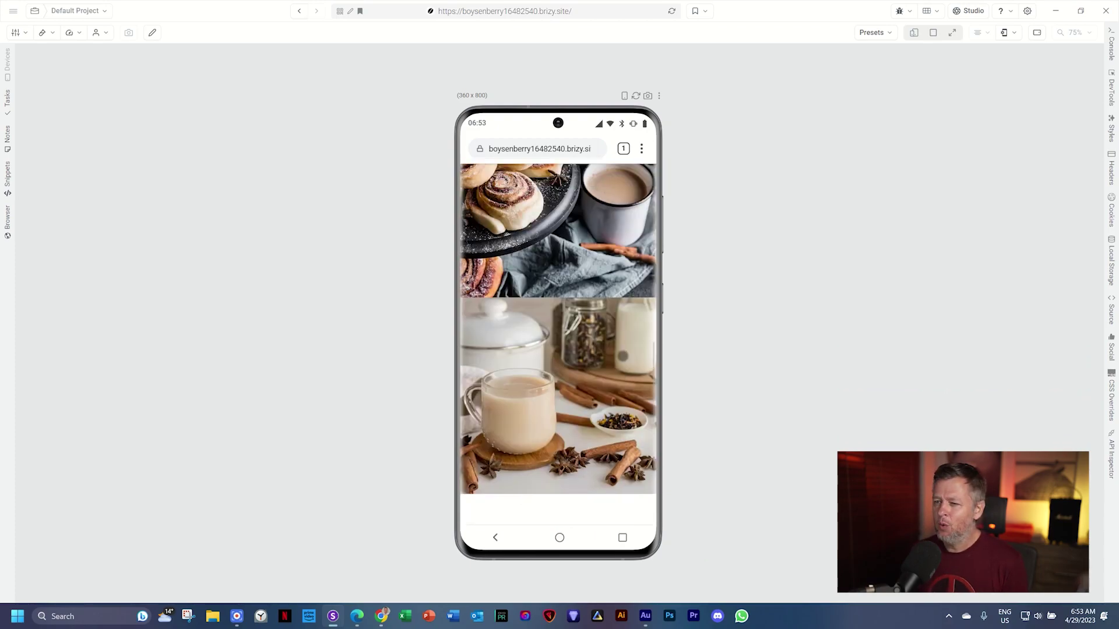
scroll(622, 361, up, 10)
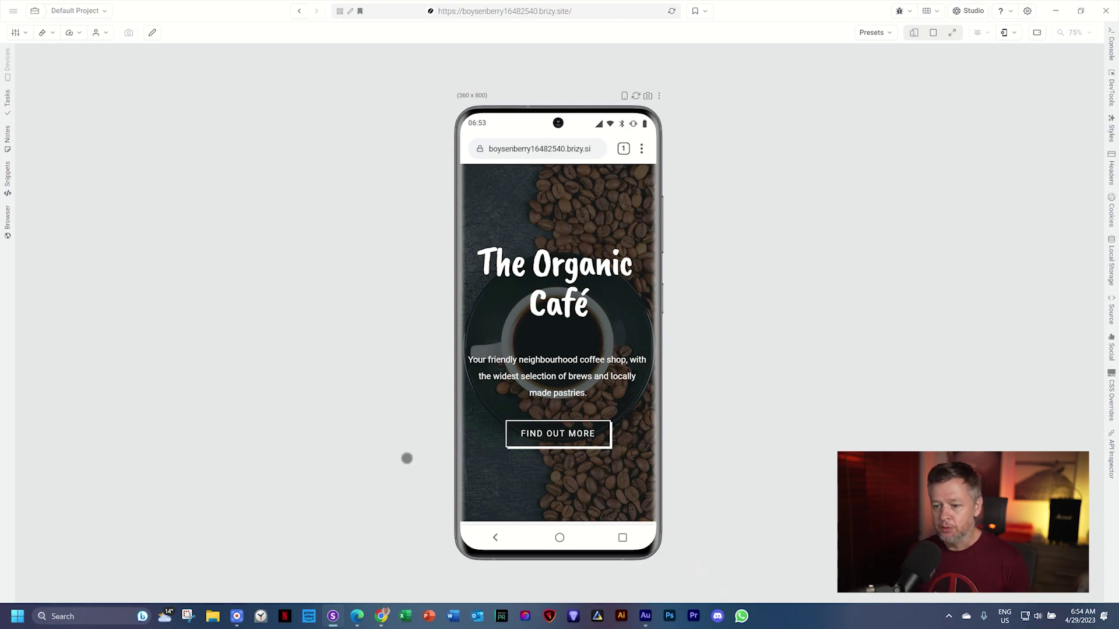
- Switch to the Freepik page in Chrome and search all assets for "coffee mug"
click(384, 624)
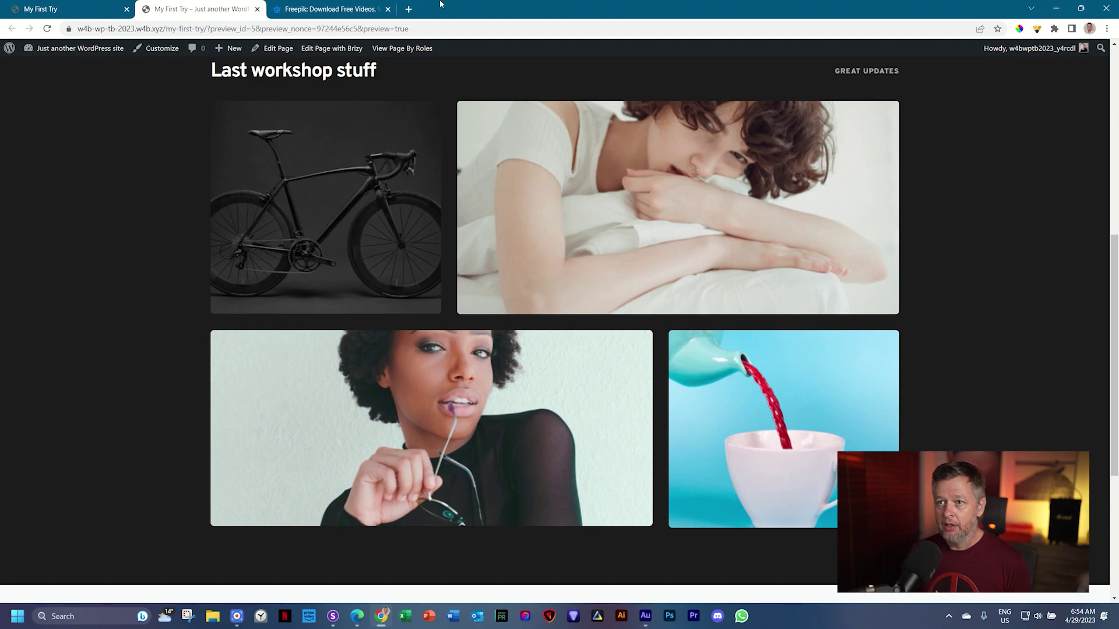
click(353, 7)
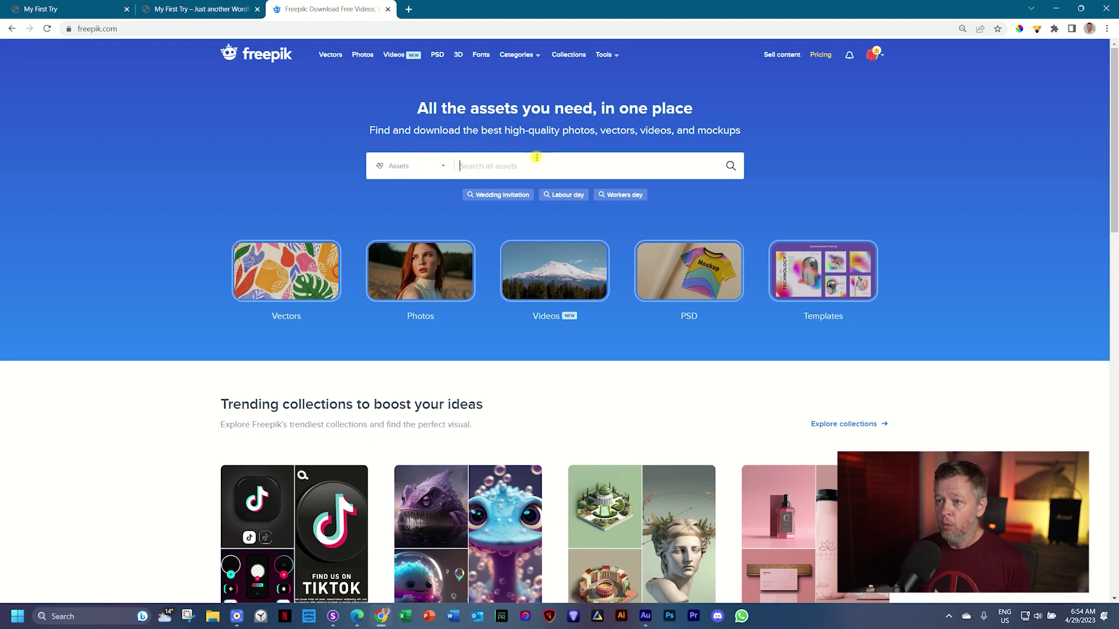
text(coffee mug)
key(Return)
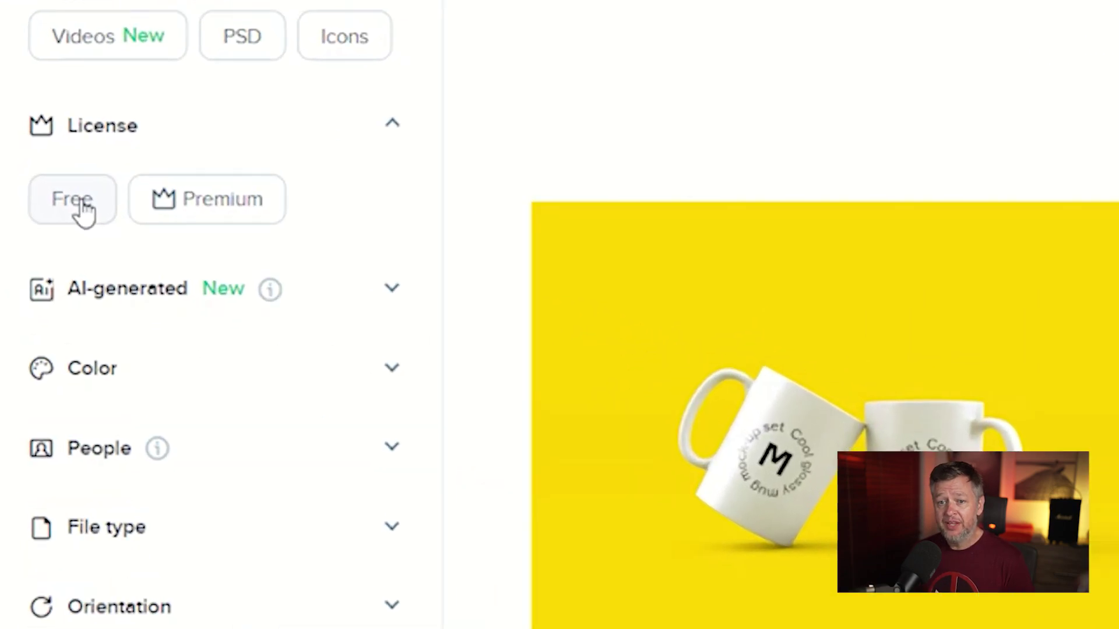
- Filter the coffee mug results to the Free license and open the photo of the brown mug with spilled coffee beans
click(26, 240)
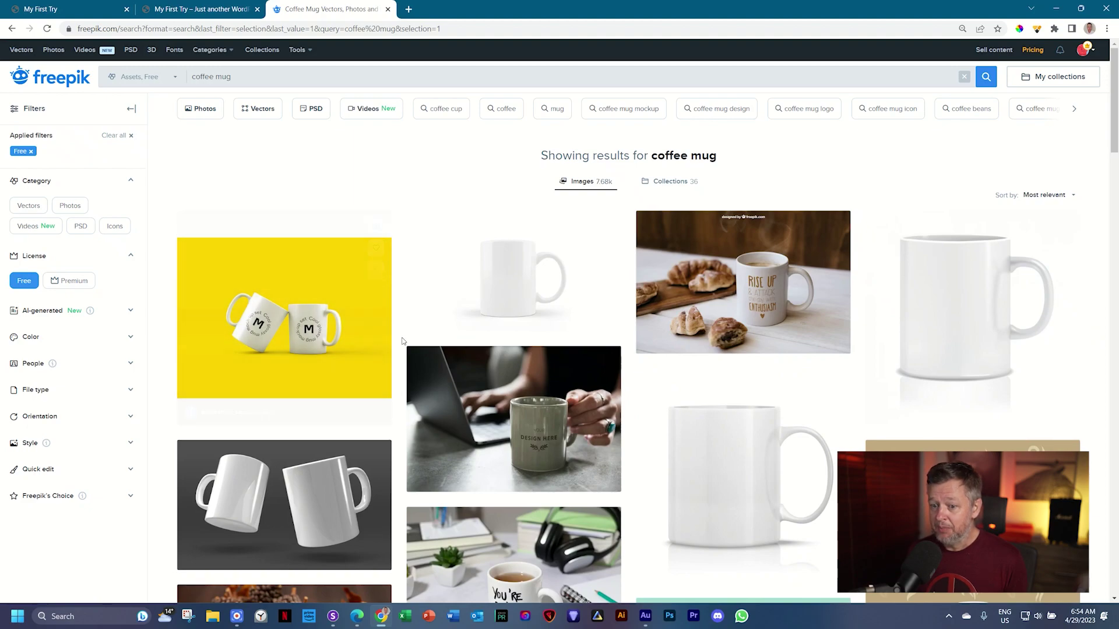
scroll(403, 341, down, 5)
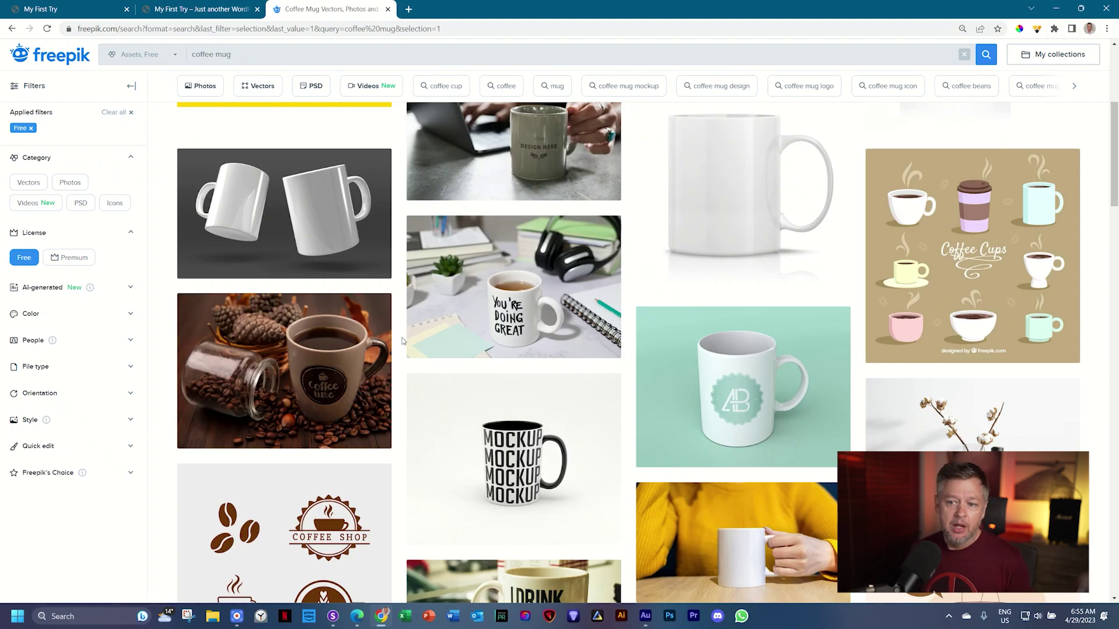
click(299, 370)
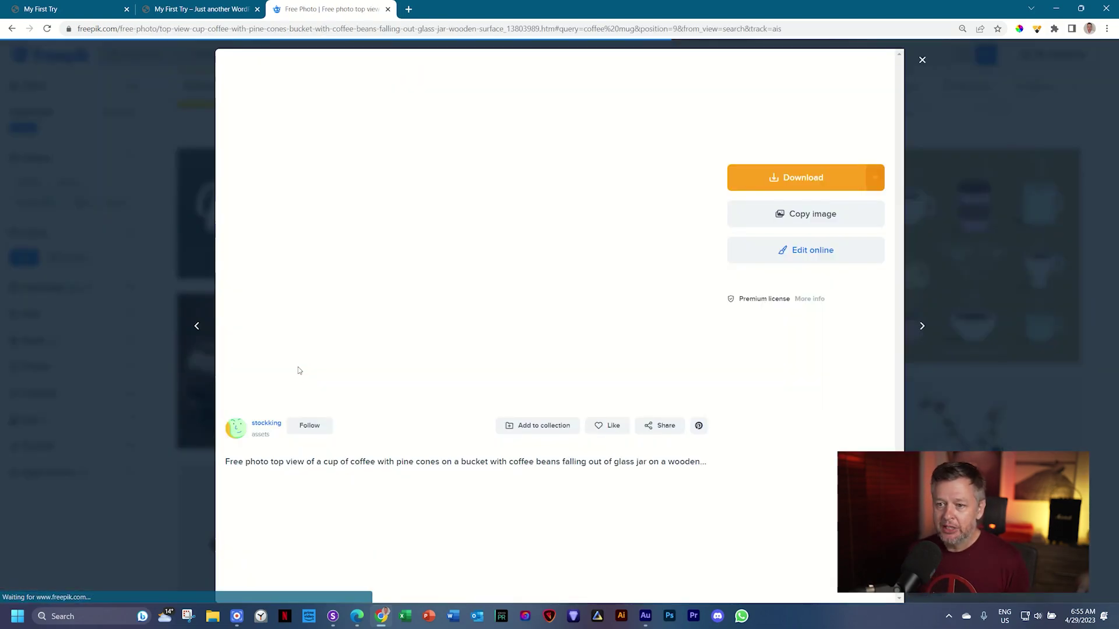
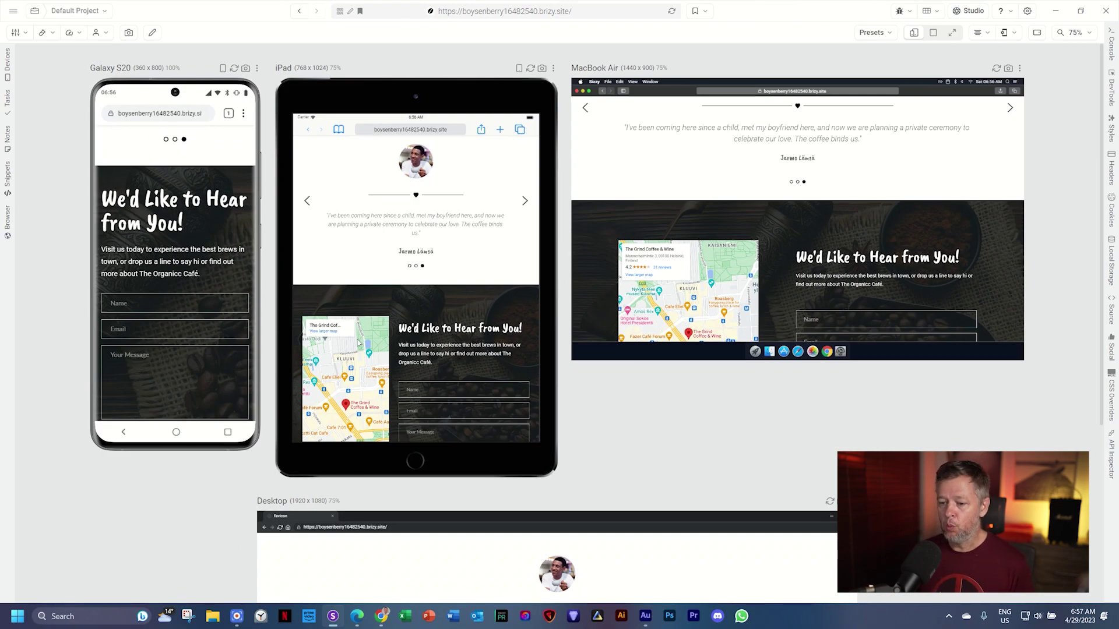
click(380, 557)
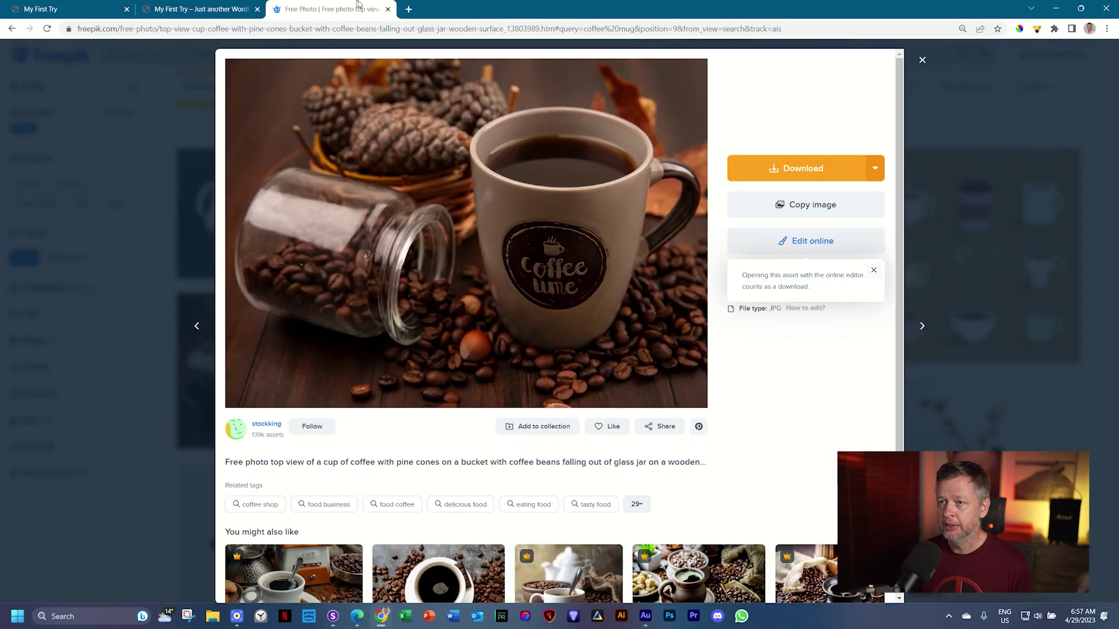
click(409, 9)
text(https://w4b.fyi/coffee-shop-creatives)
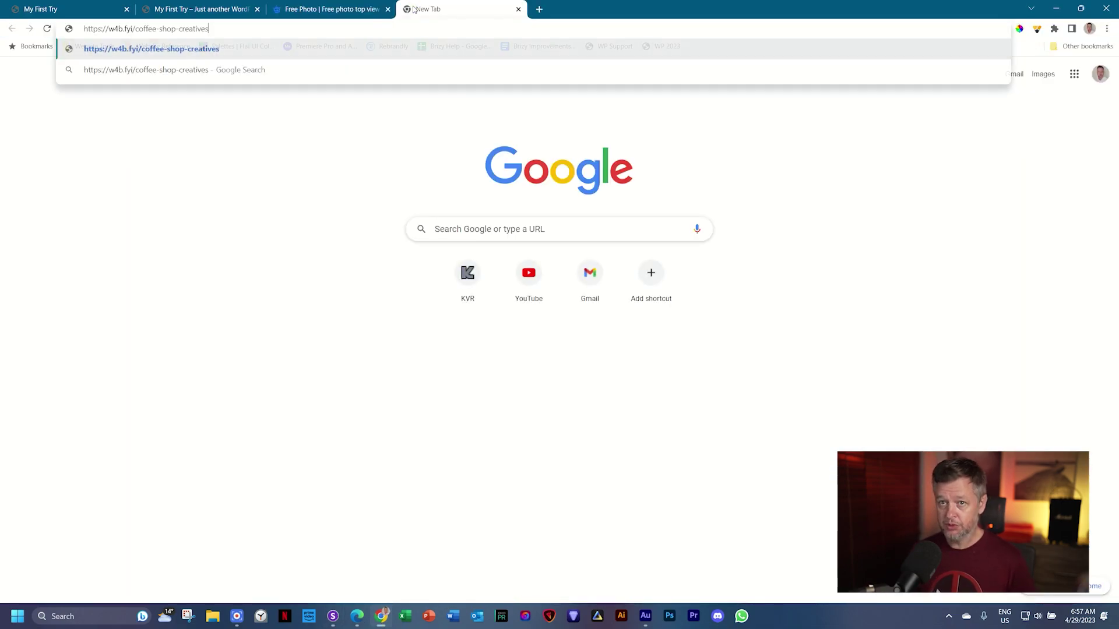
key(Return)
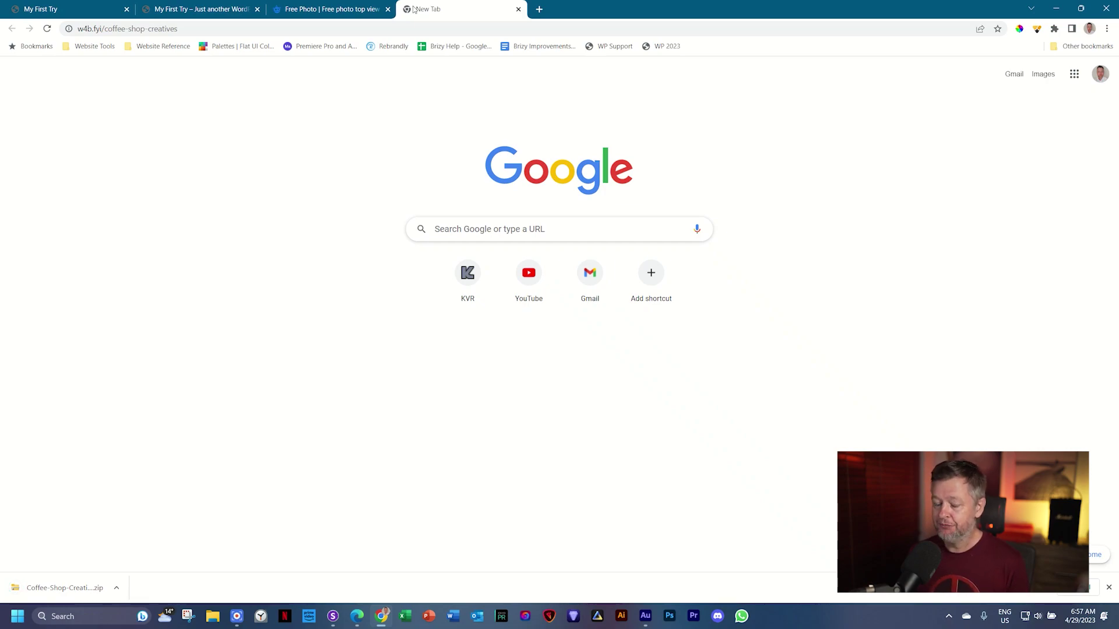
- Open the downloaded Coffee-Shop-Creatives zip, extract its Coffee Shop Creatives folder into Downloads, and go to the Downloads folder
click(73, 588)
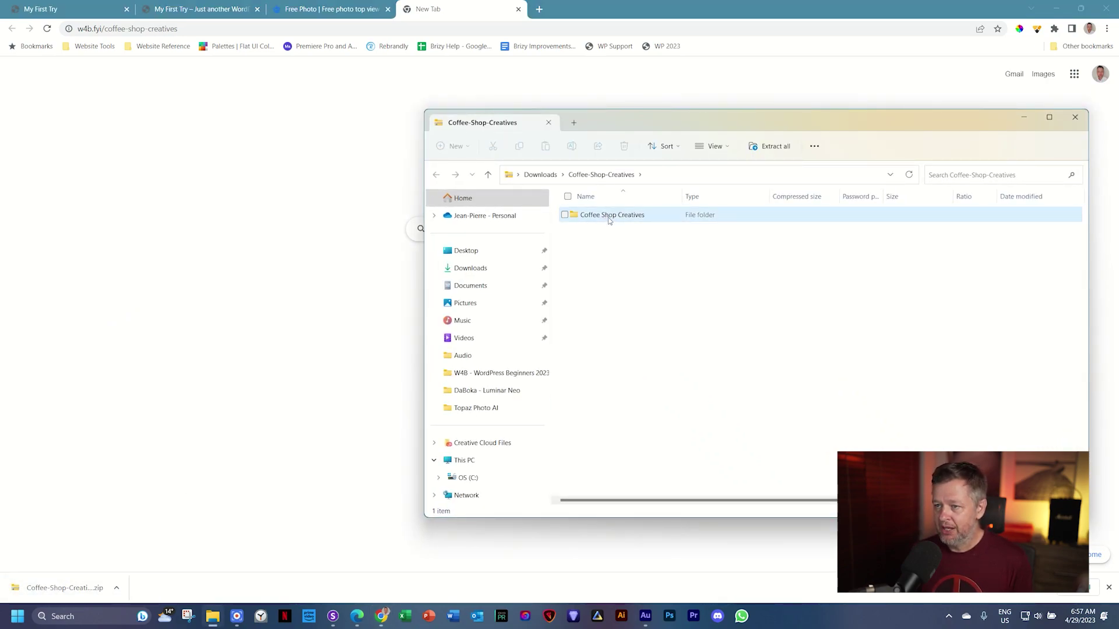
drag(608, 219, 471, 273)
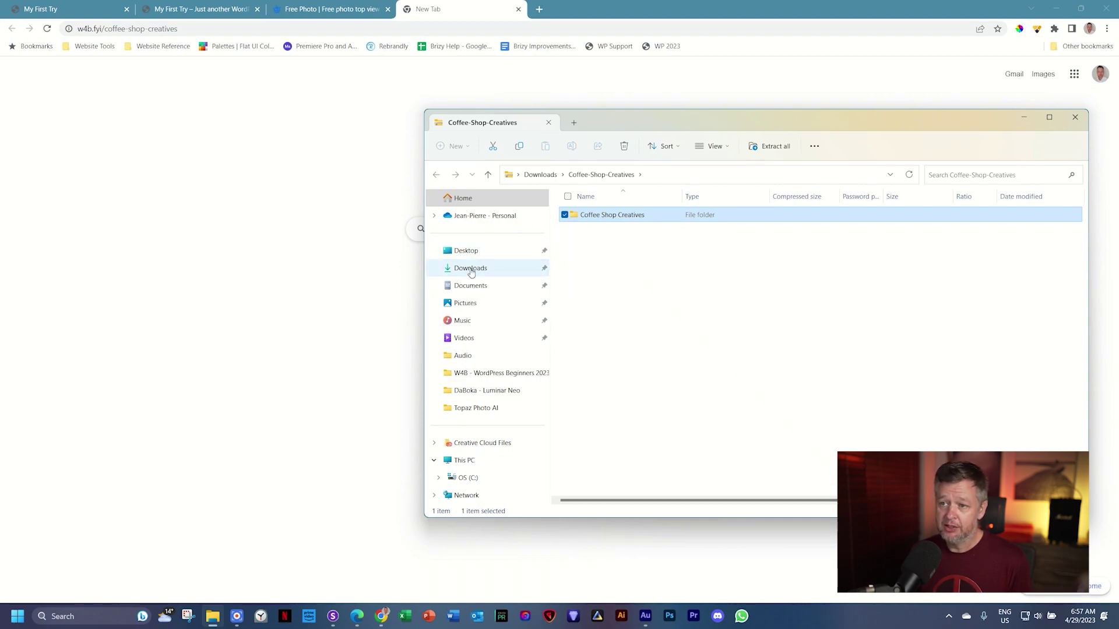
click(471, 269)
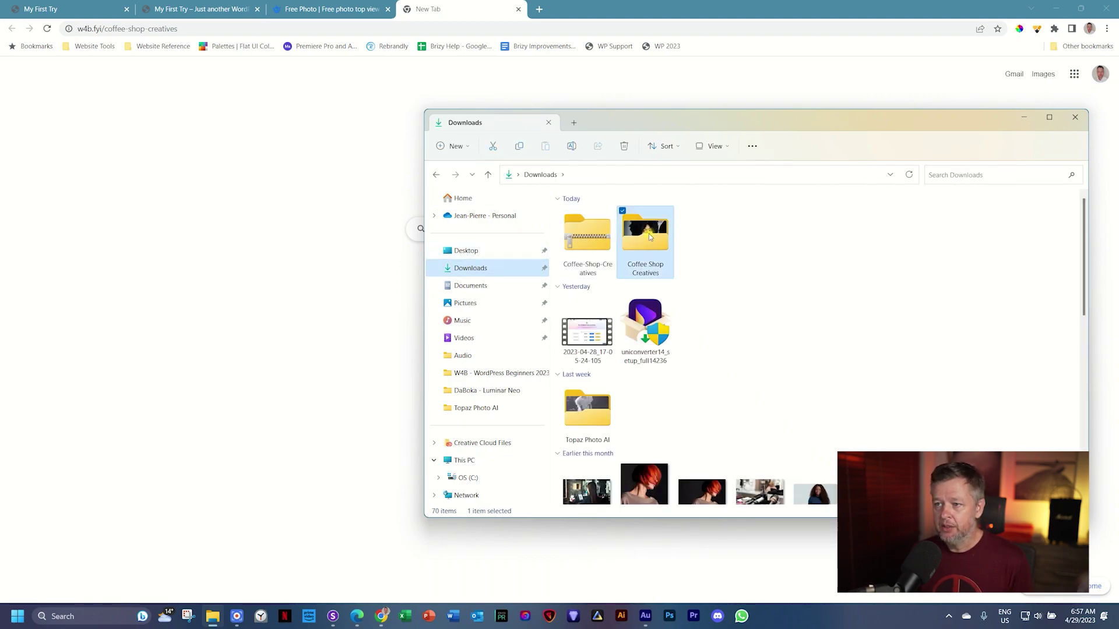
- Open the extracted Coffee Shop Creatives folder and display its images as larger thumbnails
double_click(647, 234)
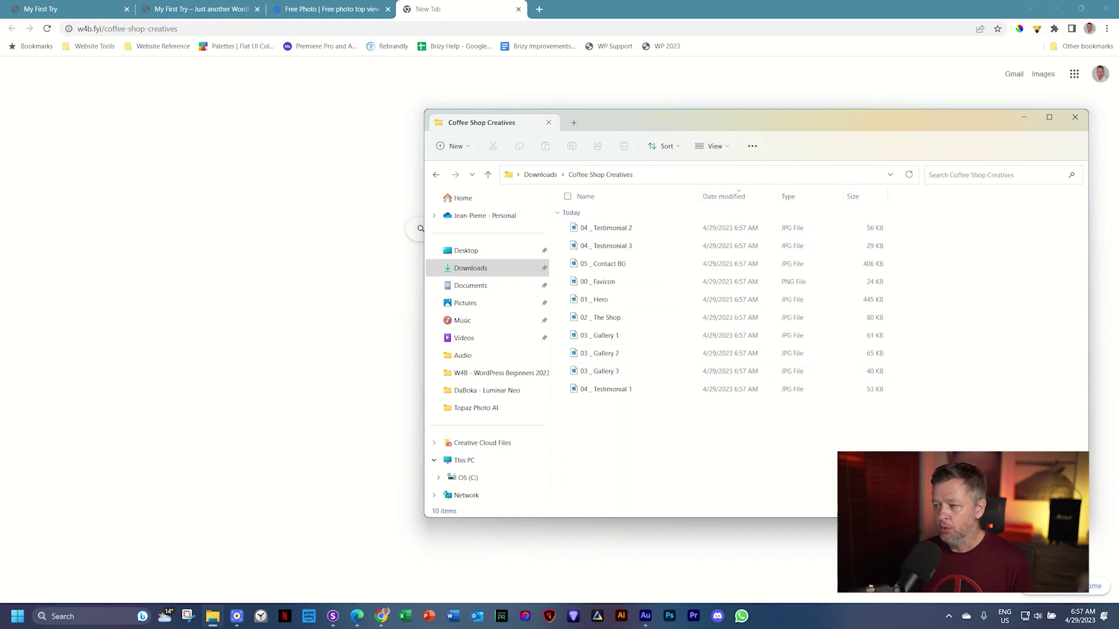
key(ctrl+shift+2)
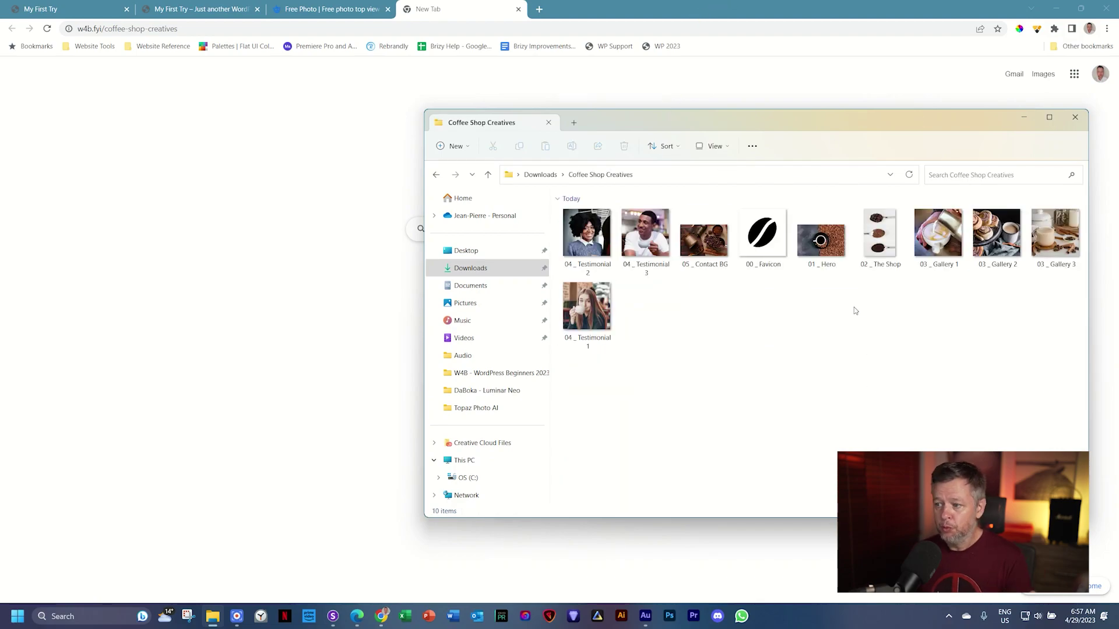
scroll(846, 310, up, 3)
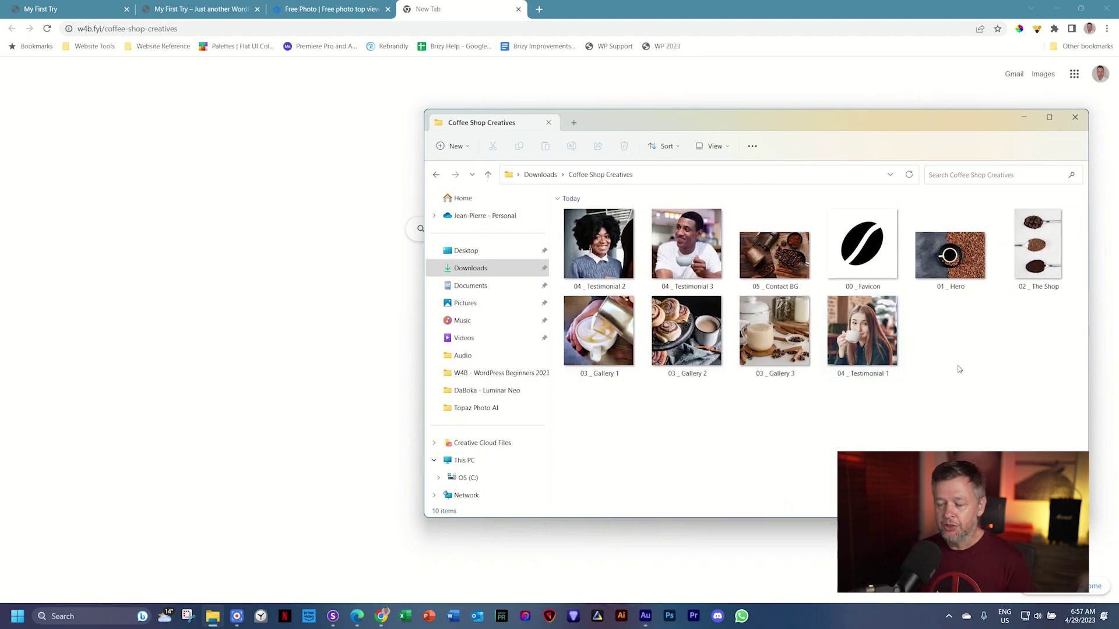
- Close the browser tab with the My First Try page preview and return to that page's Brizy editor
click(173, 6)
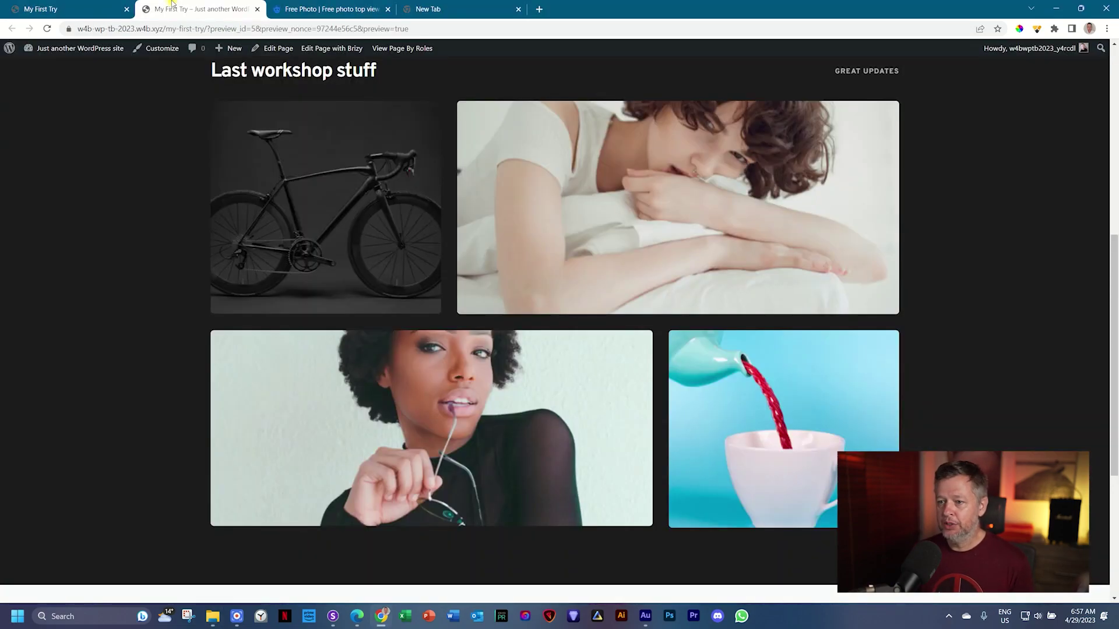
click(259, 9)
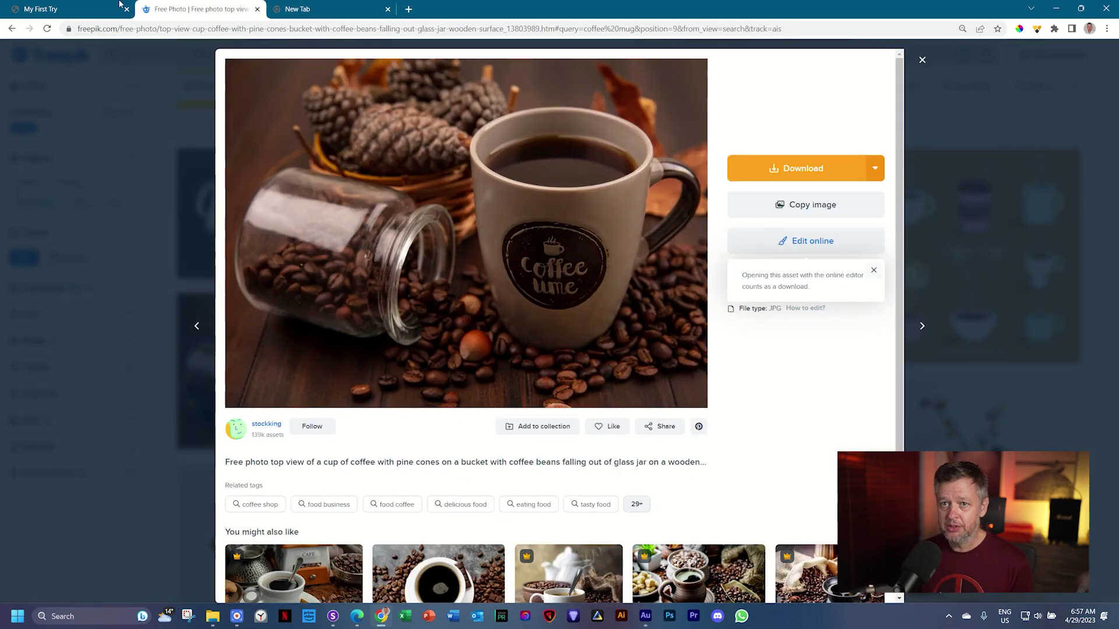
click(64, 9)
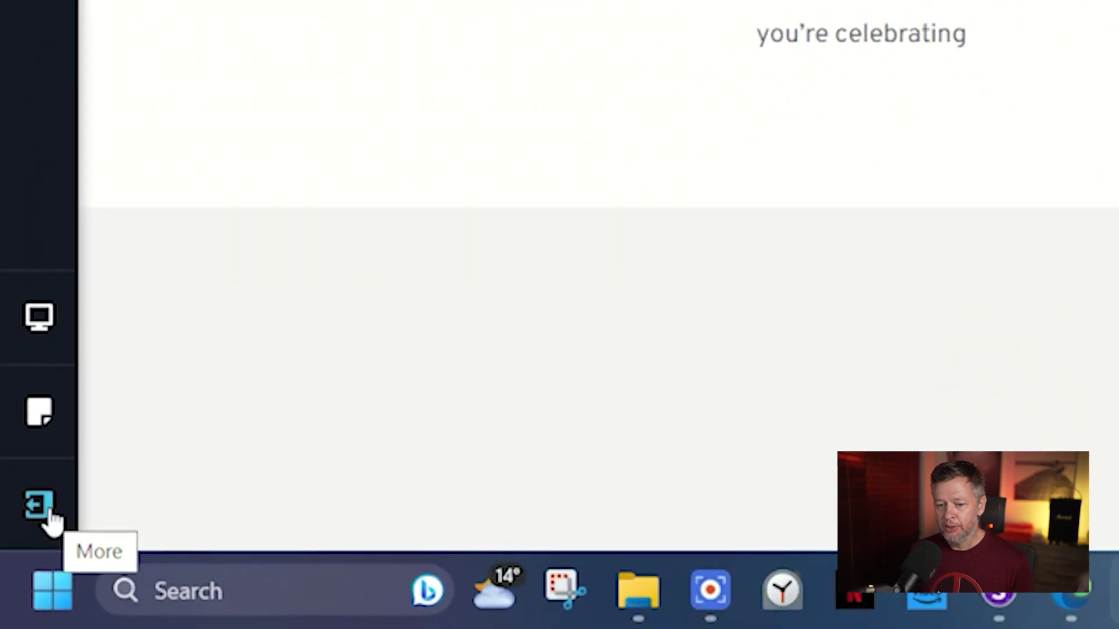
- Exit the Brizy editor to the WordPress admin area and open the Media Library
click(50, 516)
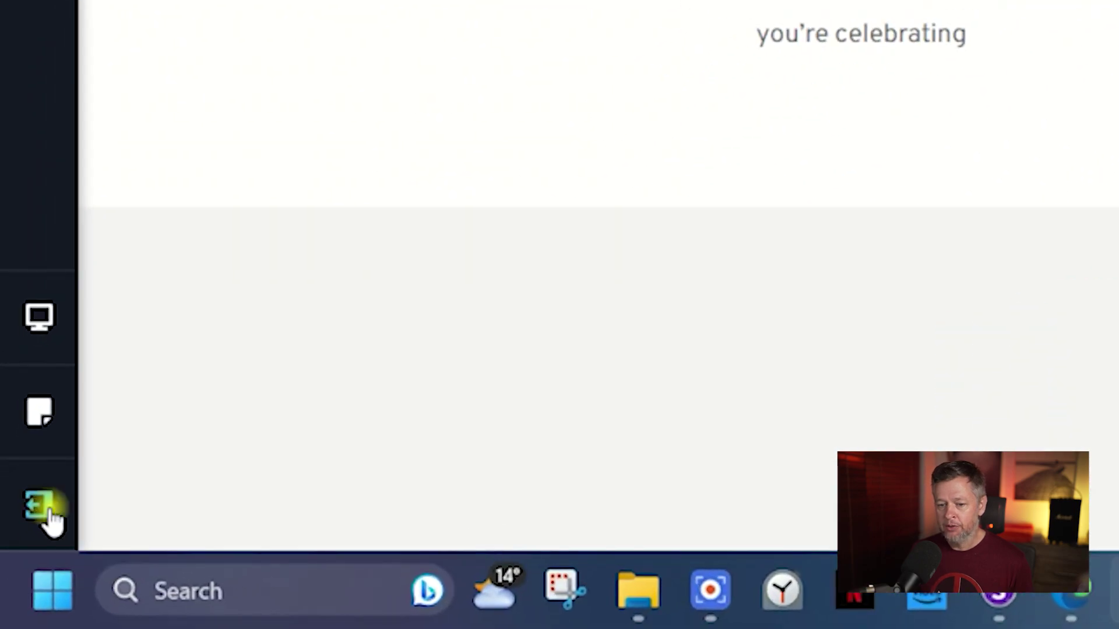
click(265, 498)
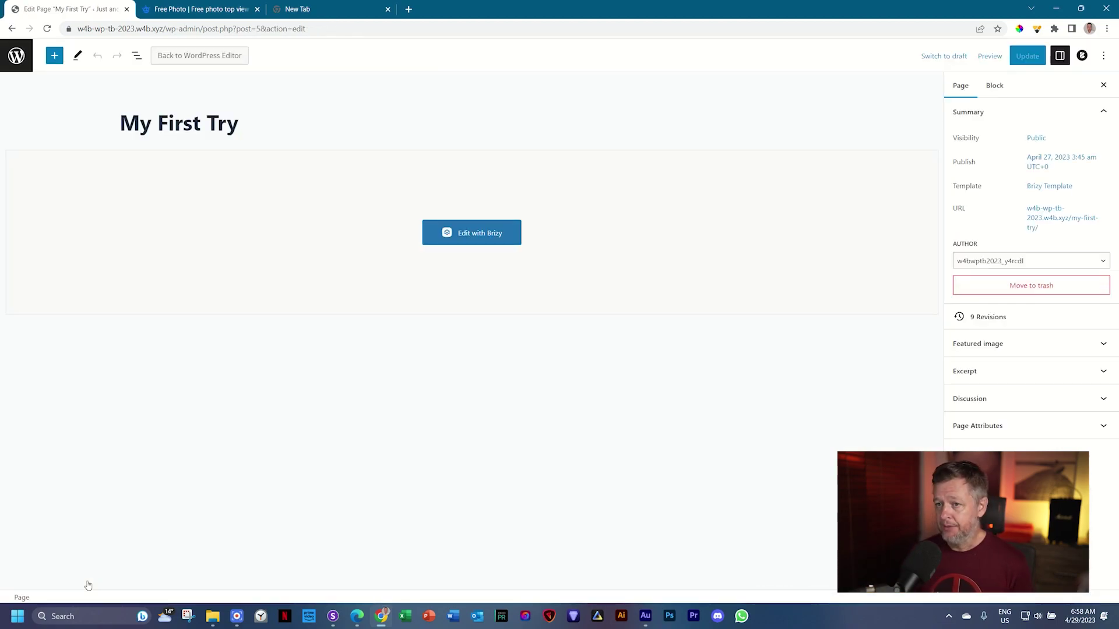
click(16, 57)
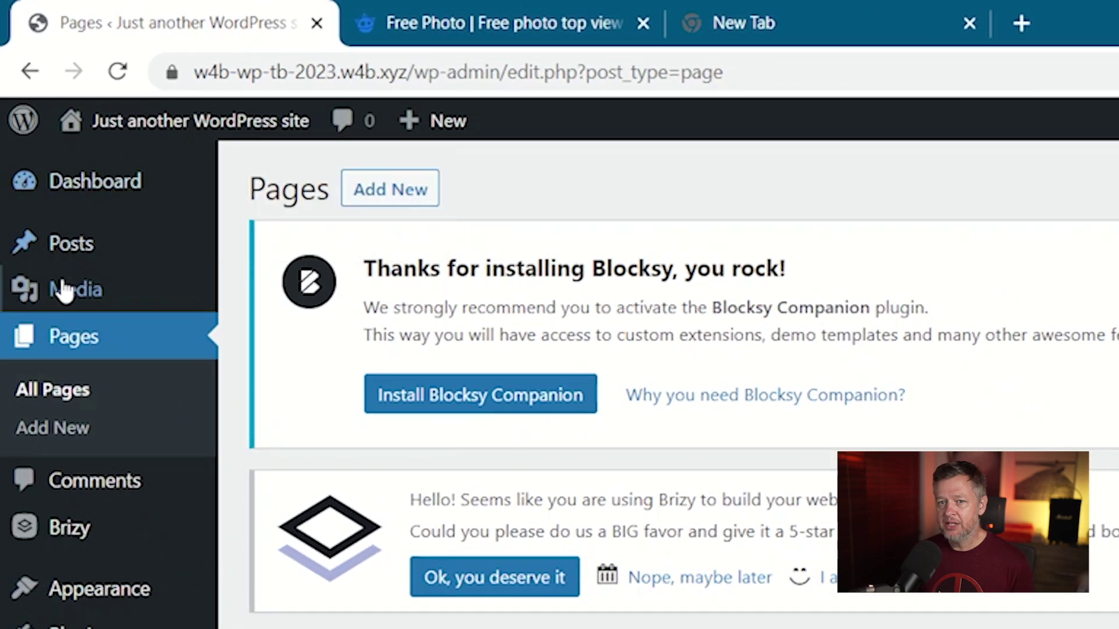
click(41, 188)
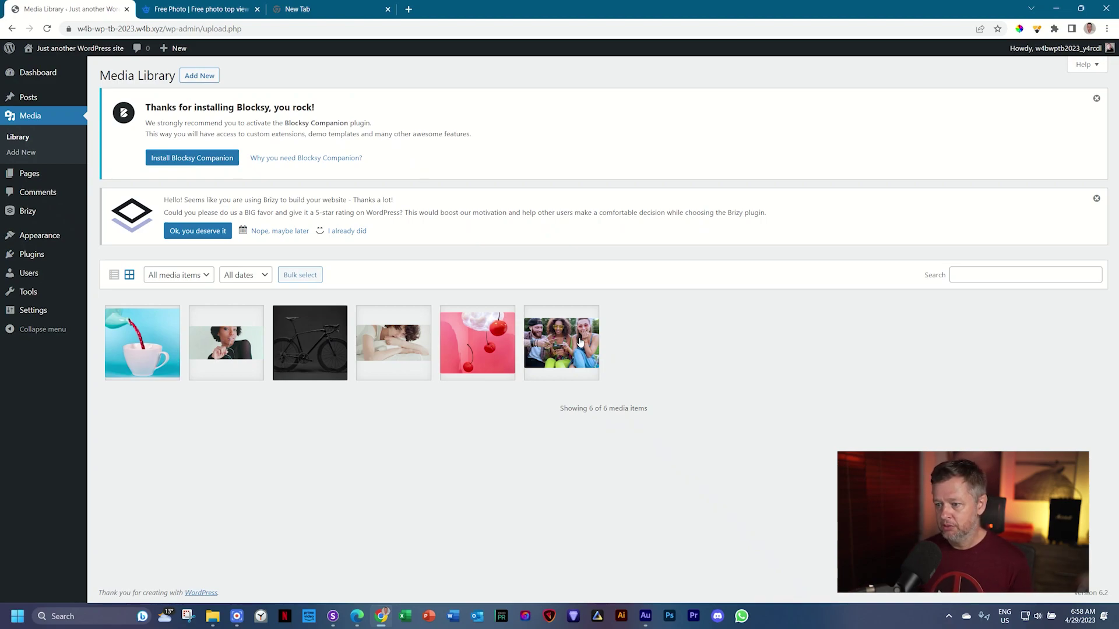
- Upload all images from the Coffee Shop Creatives folder to the WordPress Media Library and check their thumbnails
click(212, 616)
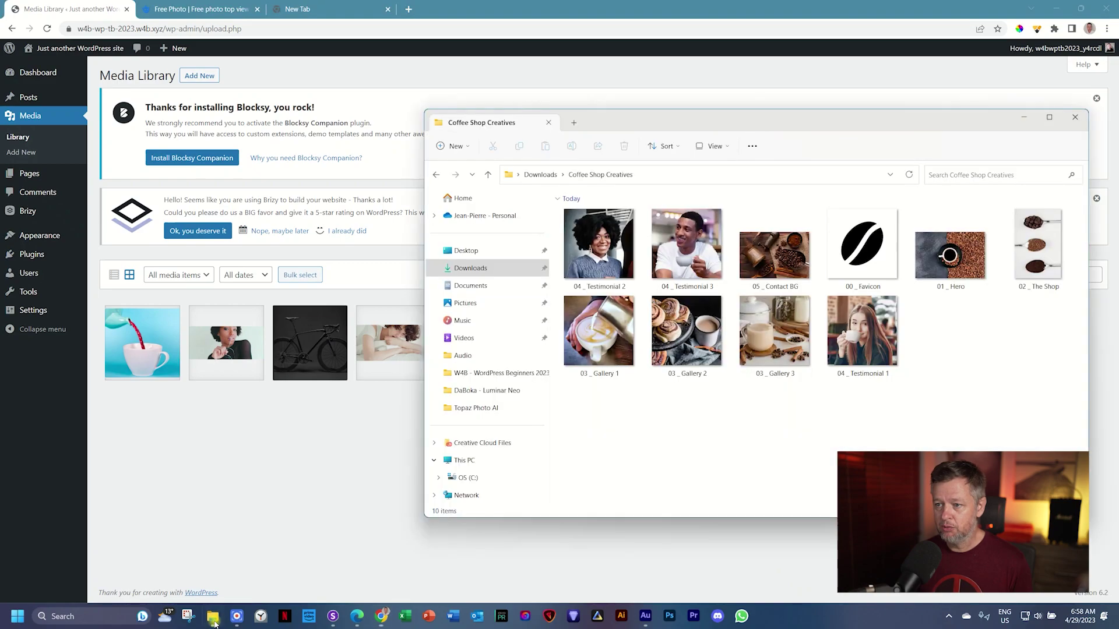
click(256, 430)
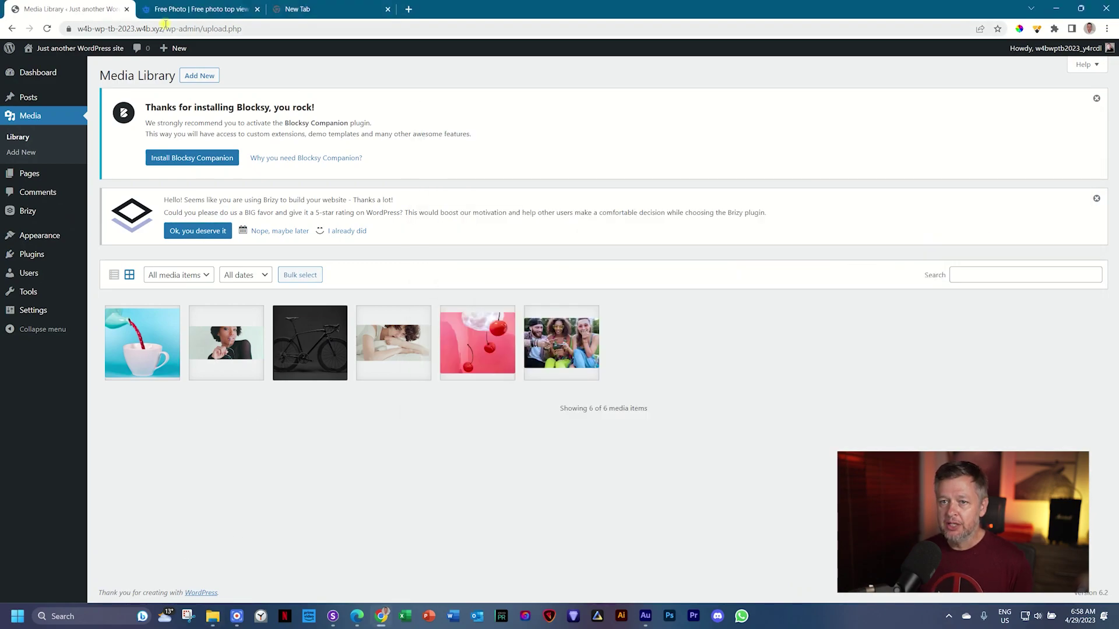
click(199, 76)
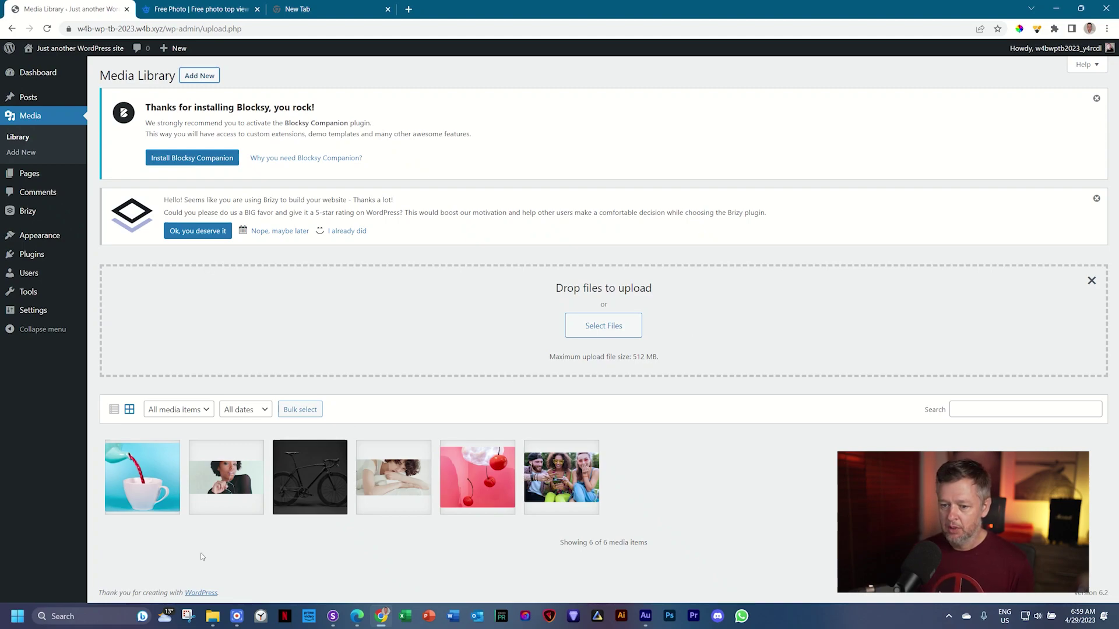
click(213, 617)
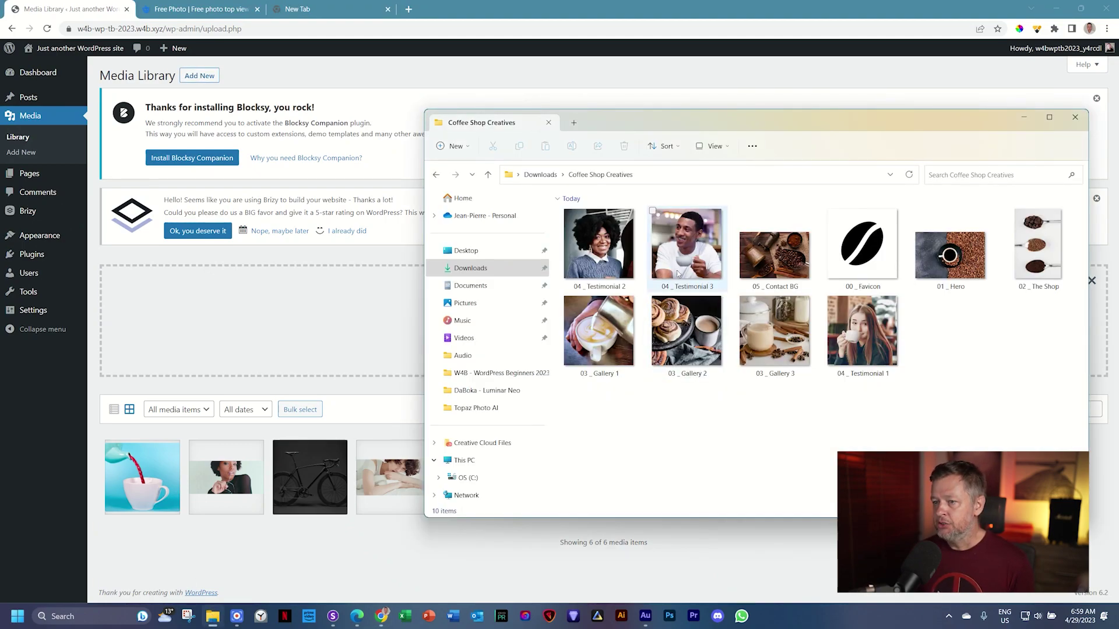
click(616, 260)
key(ctrl+a)
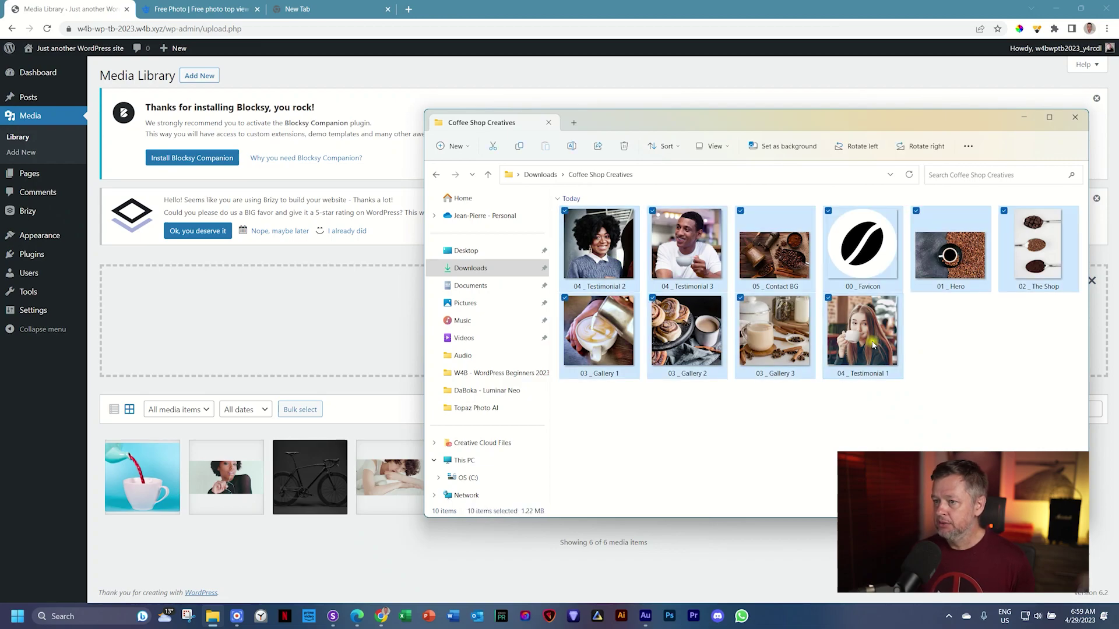
drag(606, 236, 307, 343)
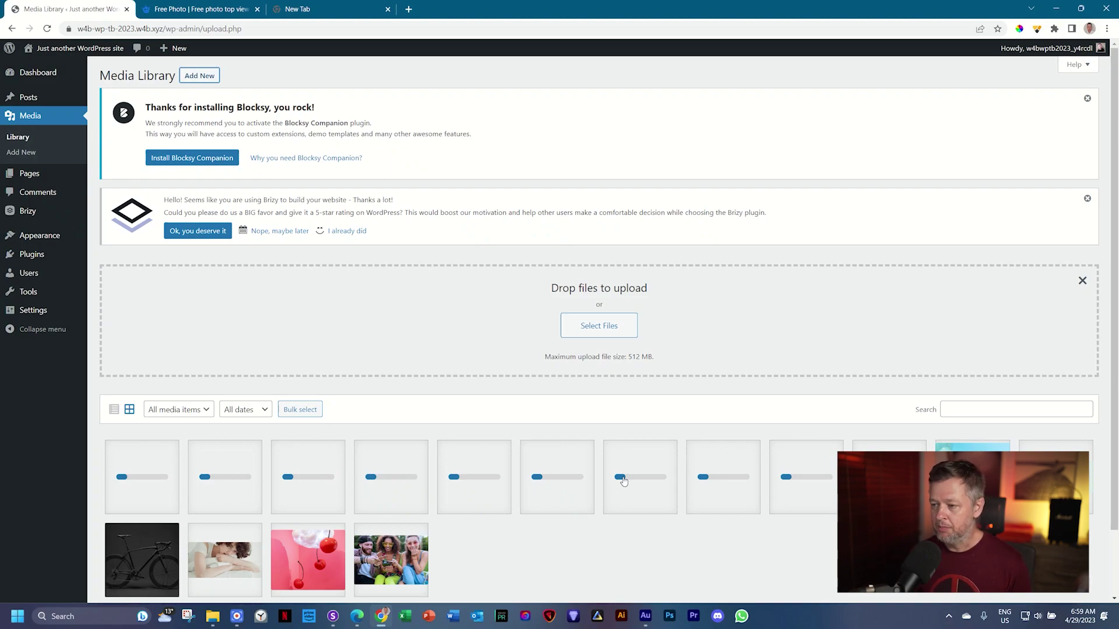
scroll(632, 461, down, 2)
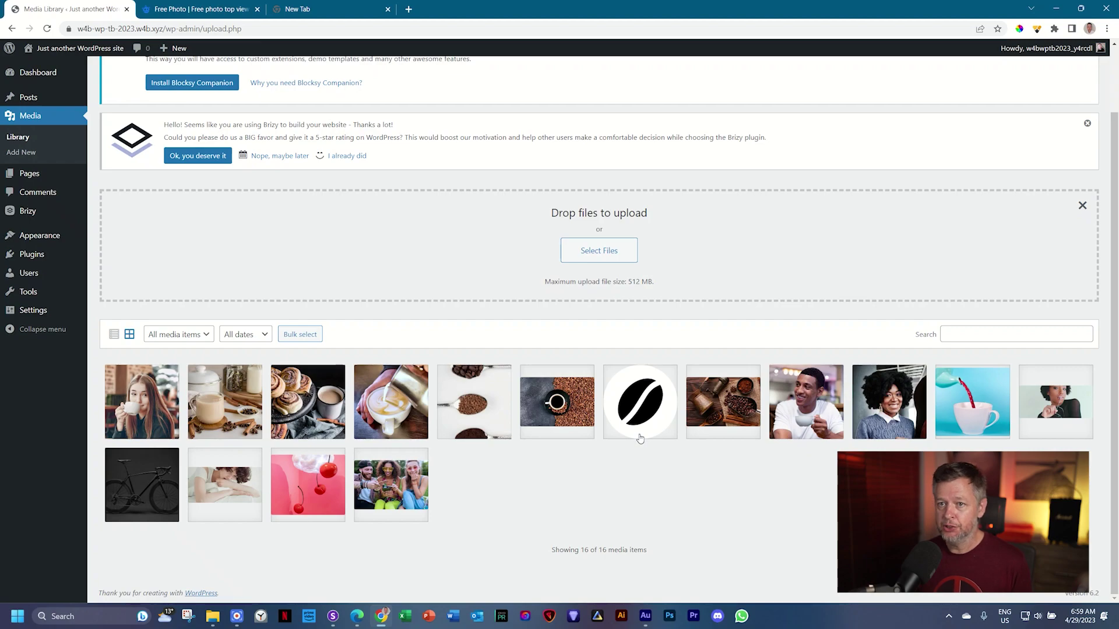
scroll(640, 438, up, 2)
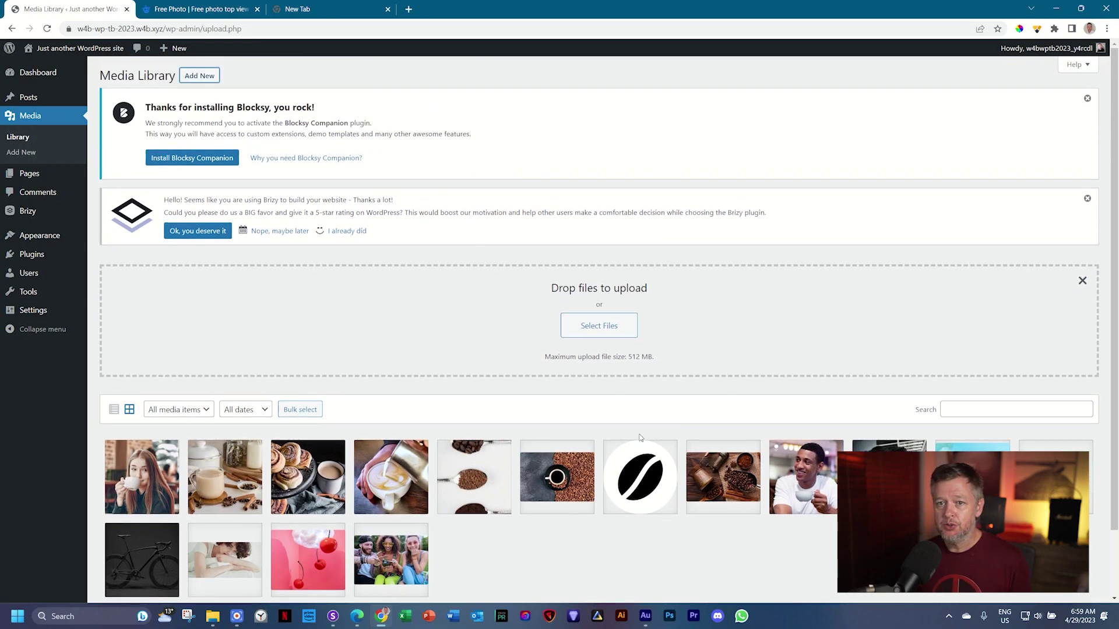
- Open the My First Try page from the WordPress pages list for editing with Brizy
click(26, 181)
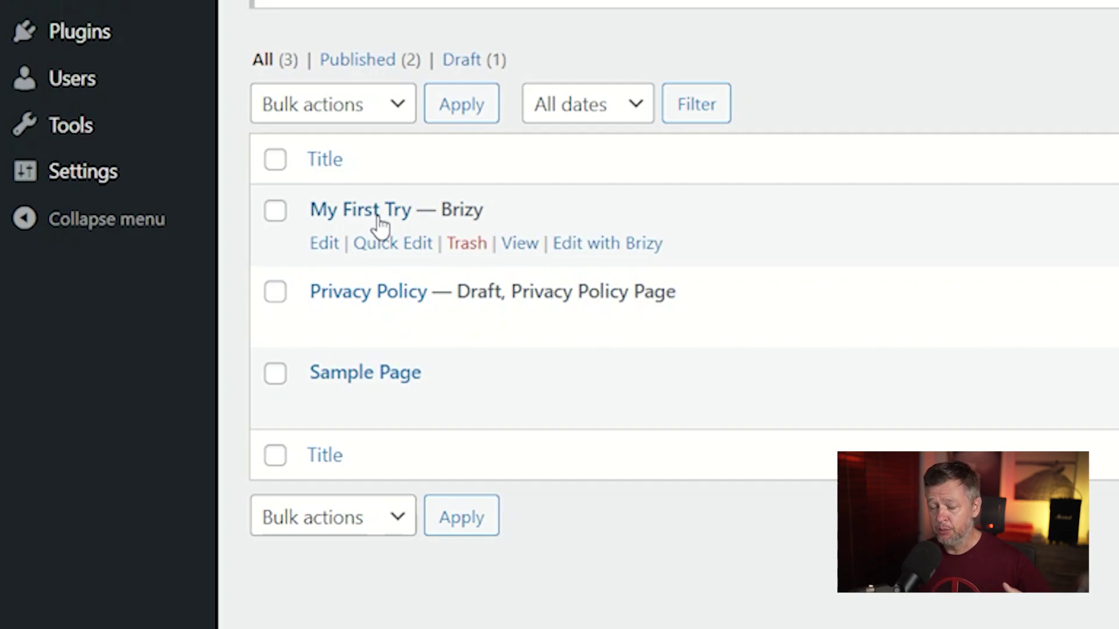
click(590, 247)
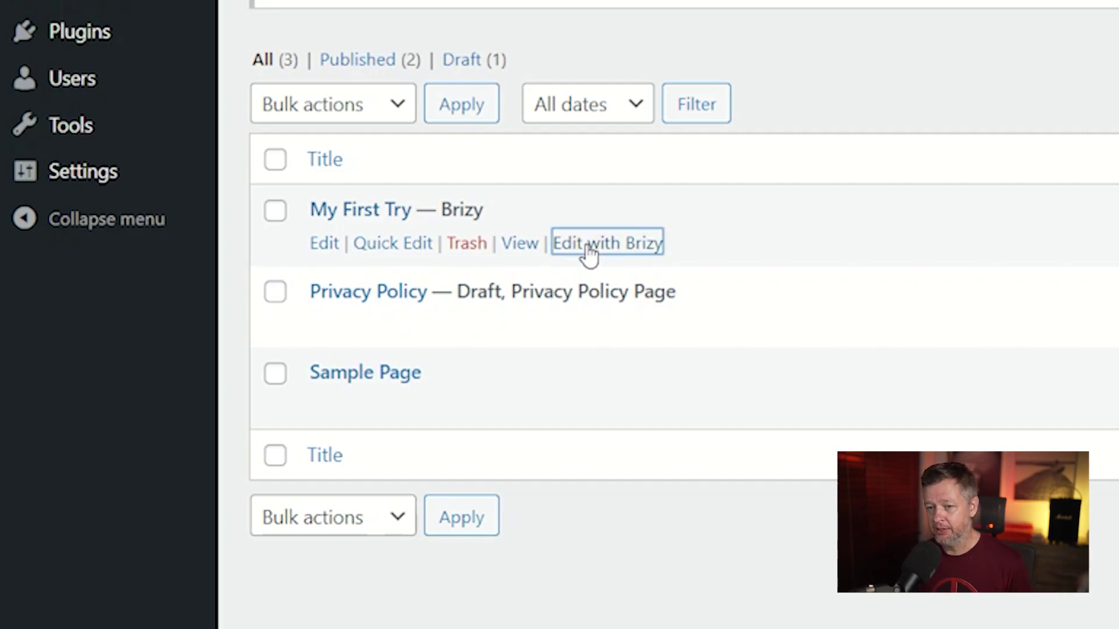